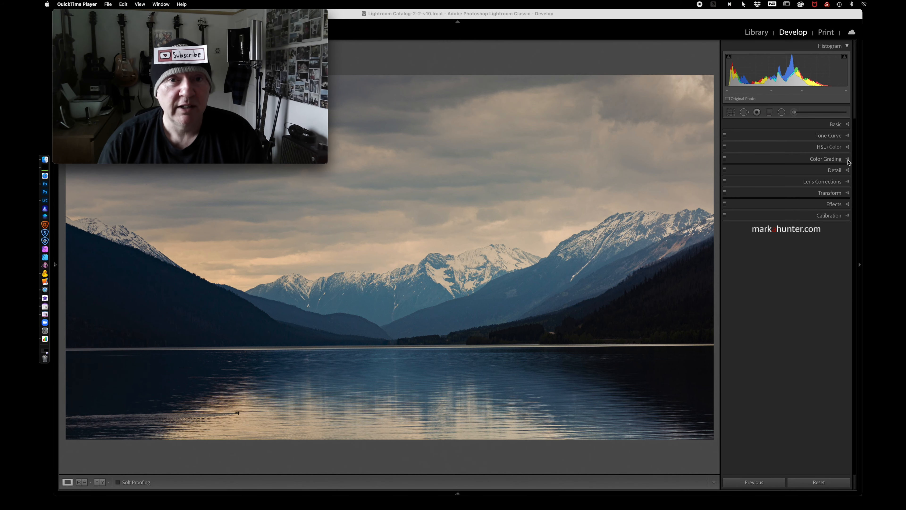
- Draw a graduated filter with -4.00 exposure from the sky down into the lake and open its range mask options
click(847, 159)
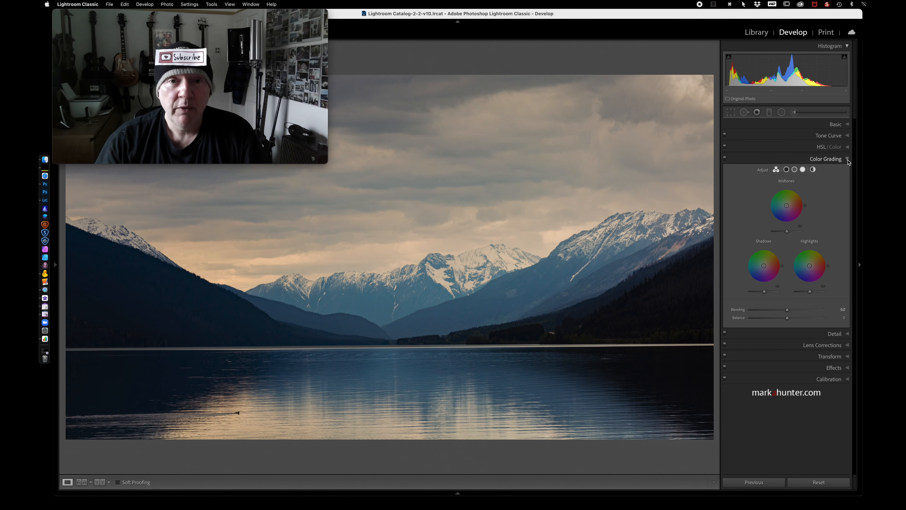
click(768, 112)
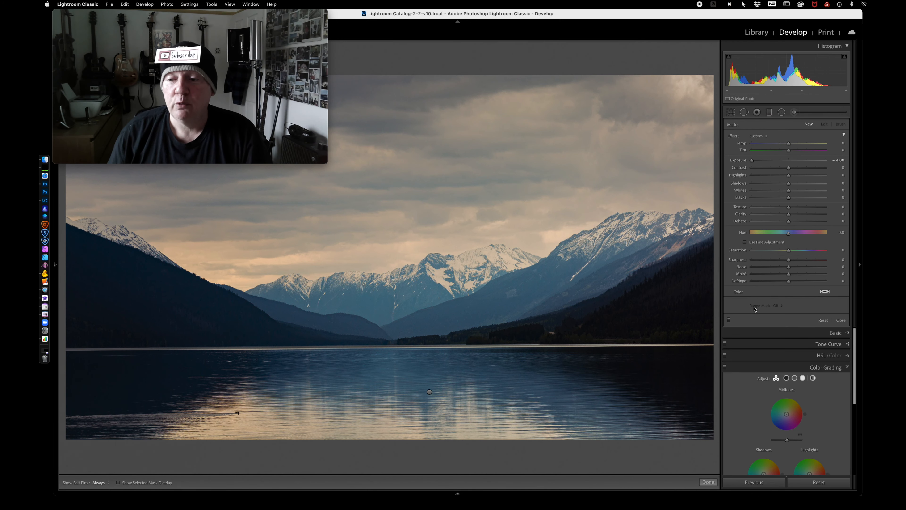
click(768, 112)
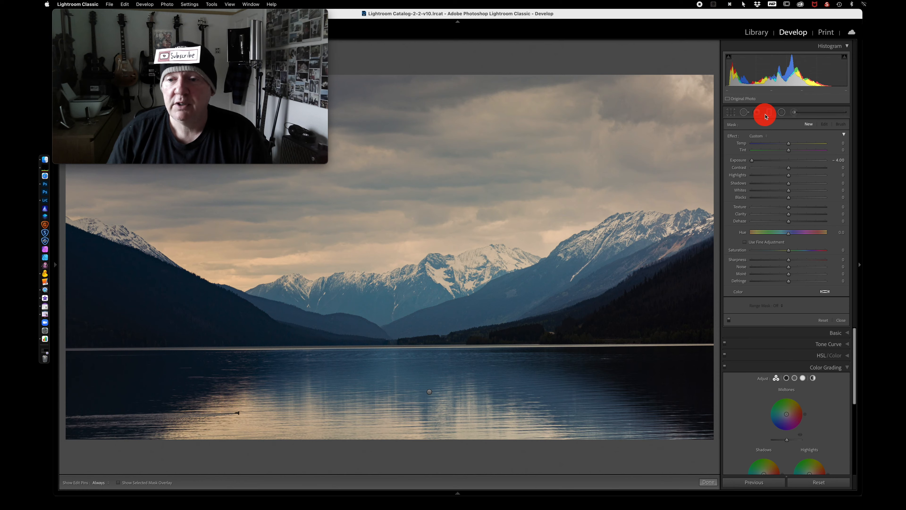
drag(619, 199, 619, 64)
click(768, 112)
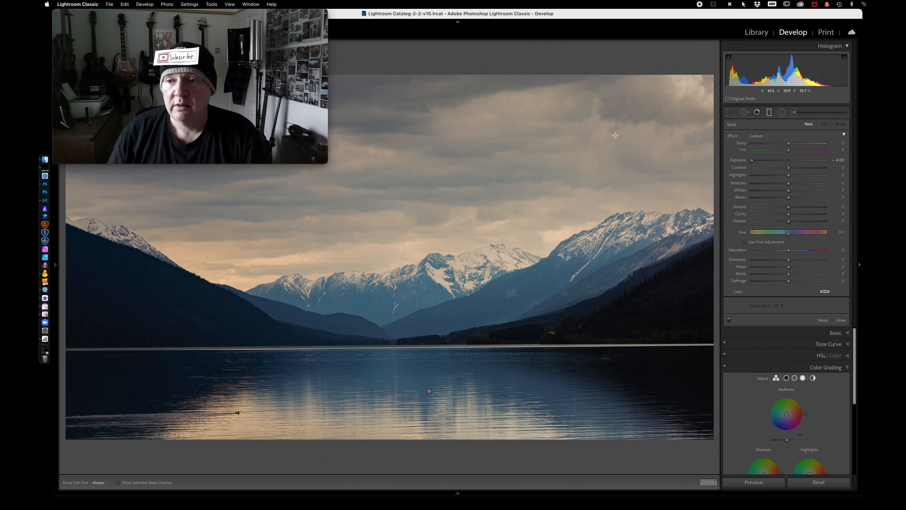
drag(572, 147, 570, 398)
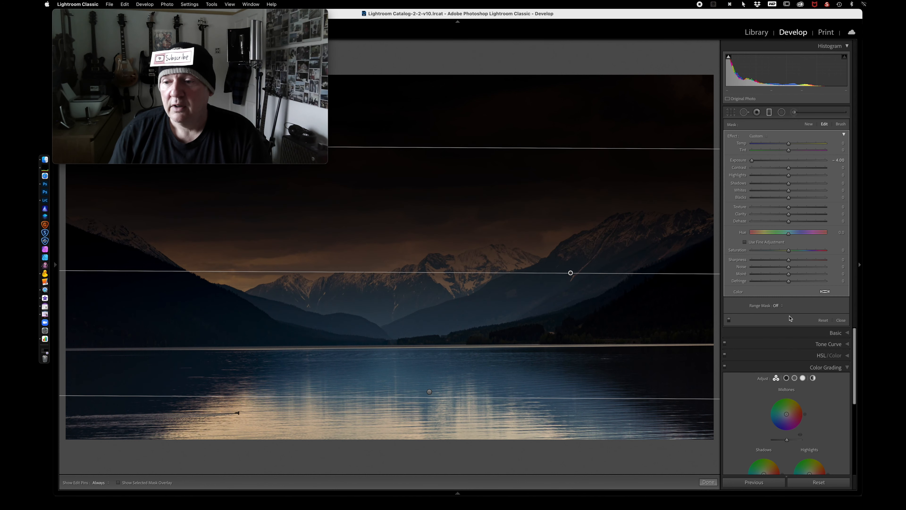
click(779, 307)
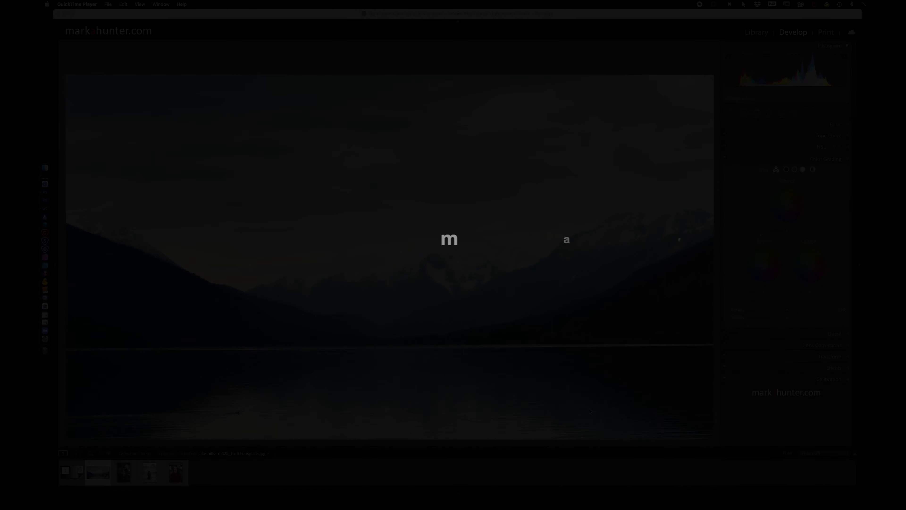
- Try tinting the midtones at hue 34 and saturation 60, and reset the midtones wheel
click(388, 15)
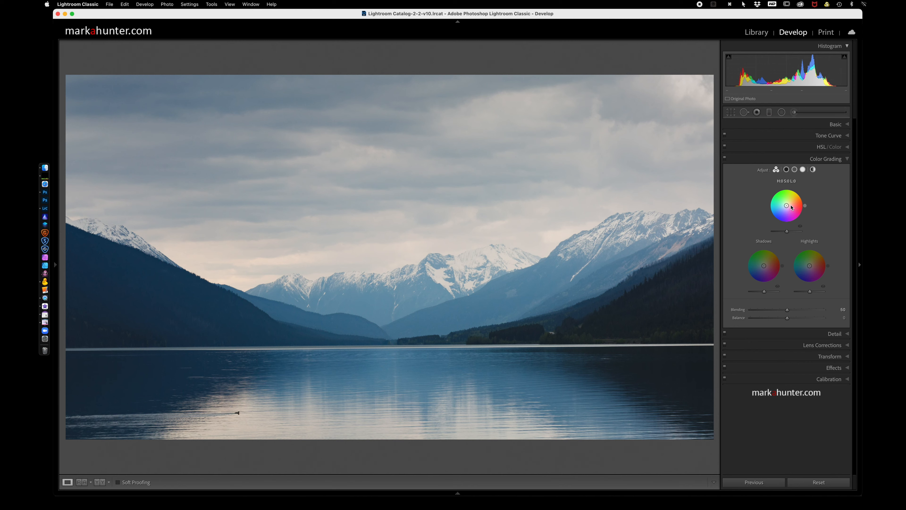
drag(790, 206, 793, 202)
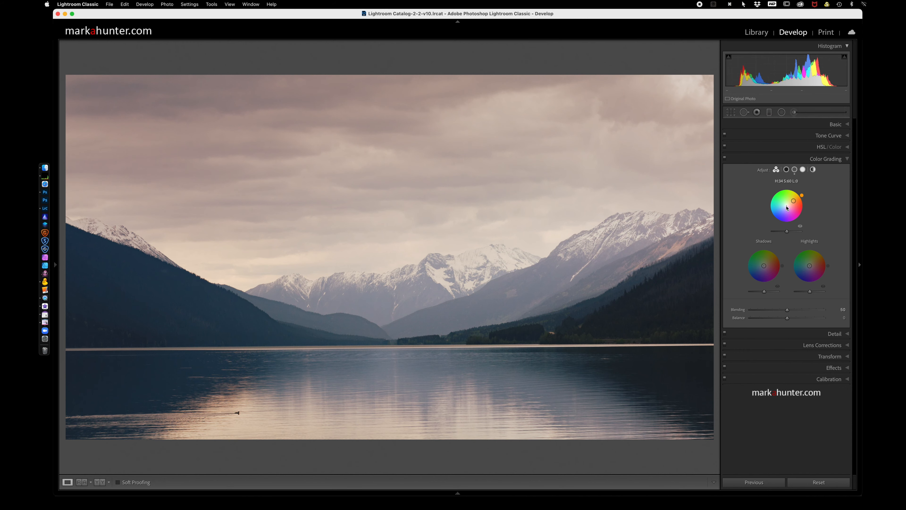
double_click(787, 208)
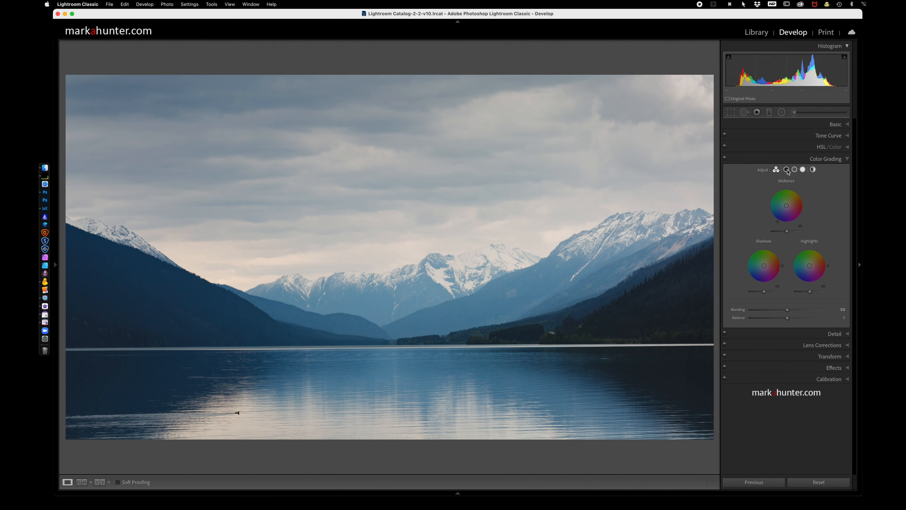
- Show the midtones colour wheel on its own with its hue and saturation sliders expanded
click(787, 170)
click(794, 170)
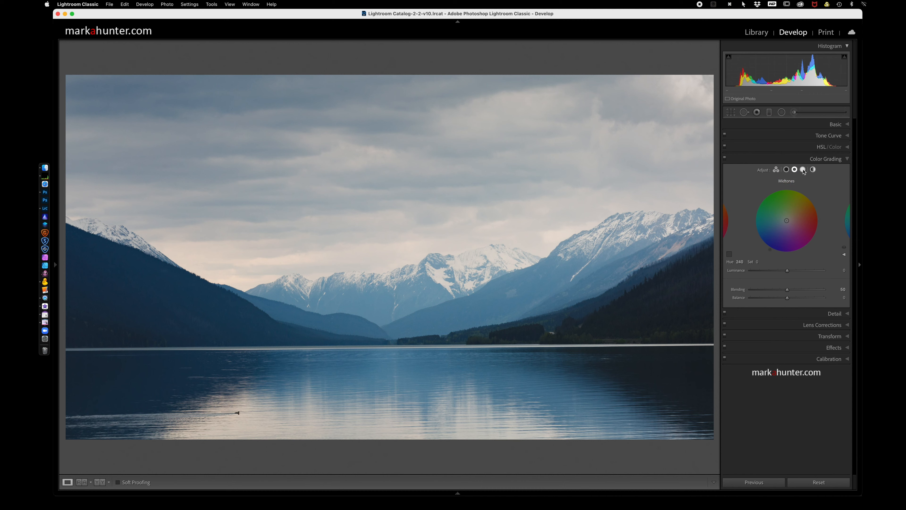
click(787, 170)
click(795, 170)
click(844, 254)
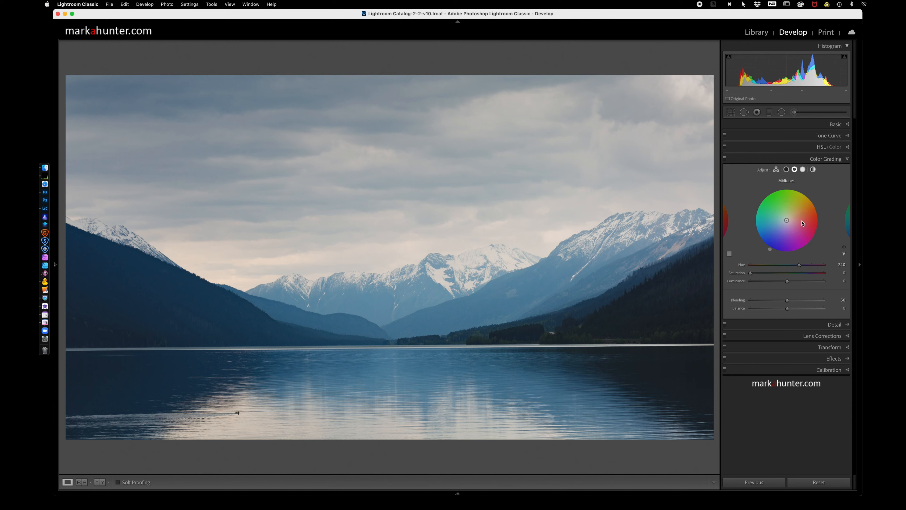
- Set the midtones to hue 0, saturation 100 and luminance -10
mouse_move(786, 220)
mouse_down()
mouse_move(786, 237)
mouse_move(787, 219)
mouse_up()
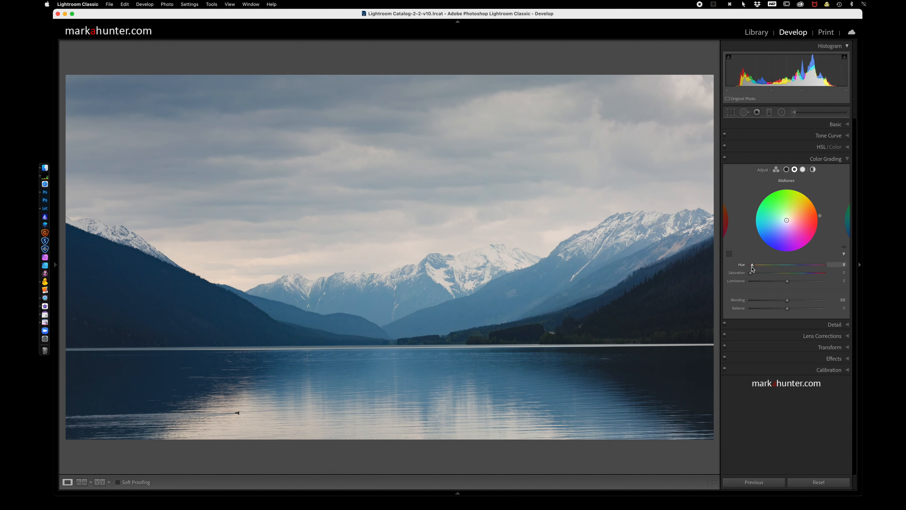
mouse_move(752, 264)
mouse_down()
mouse_move(799, 265)
mouse_move(748, 270)
mouse_up()
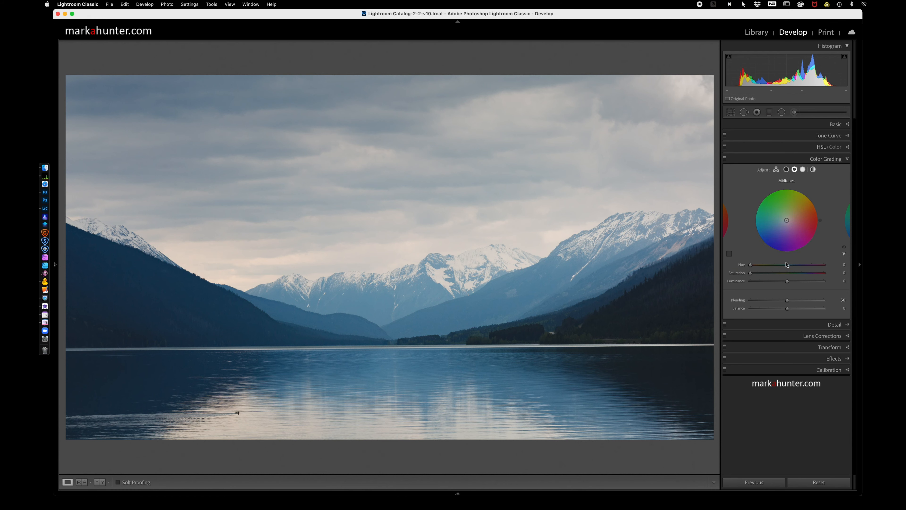
mouse_move(751, 267)
mouse_down()
mouse_move(809, 263)
mouse_move(748, 264)
mouse_move(751, 275)
mouse_move(829, 275)
mouse_up()
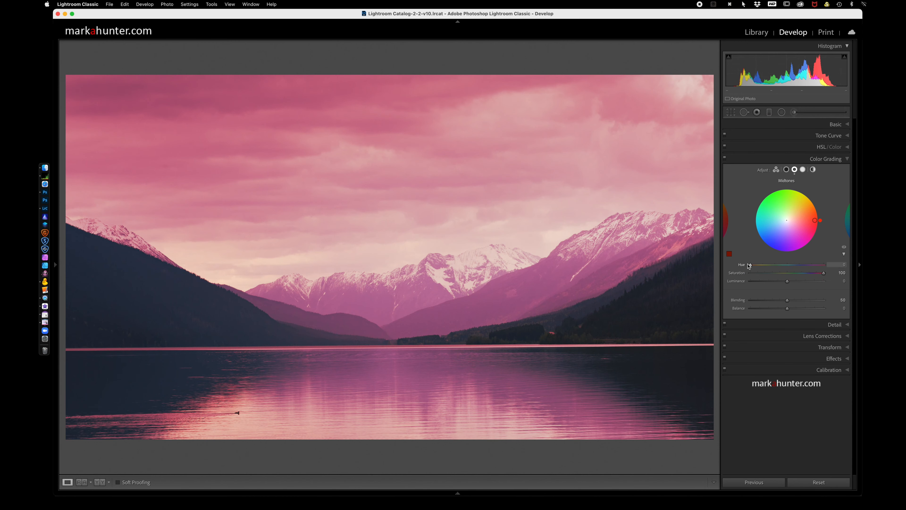
mouse_move(750, 266)
mouse_down()
mouse_move(827, 266)
mouse_move(738, 270)
mouse_up()
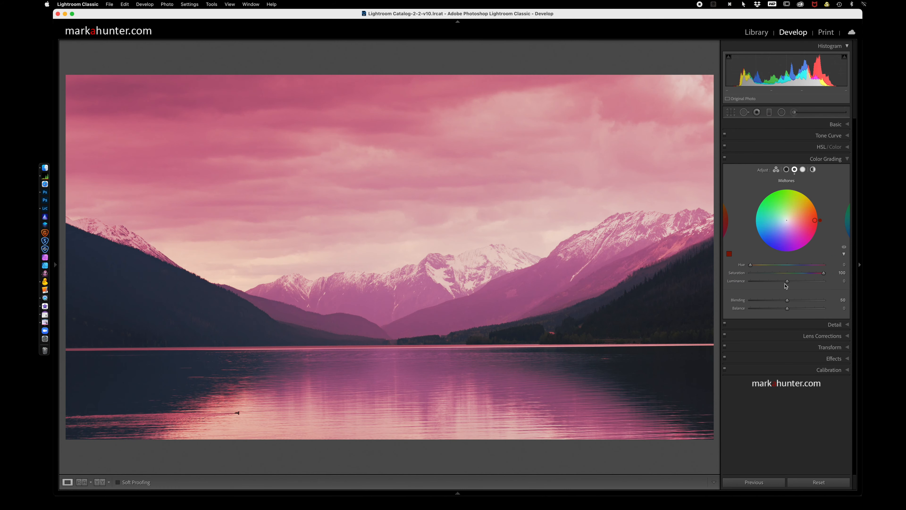
mouse_move(787, 283)
mouse_down()
mouse_move(818, 282)
mouse_move(796, 283)
mouse_up()
drag(752, 282, 783, 281)
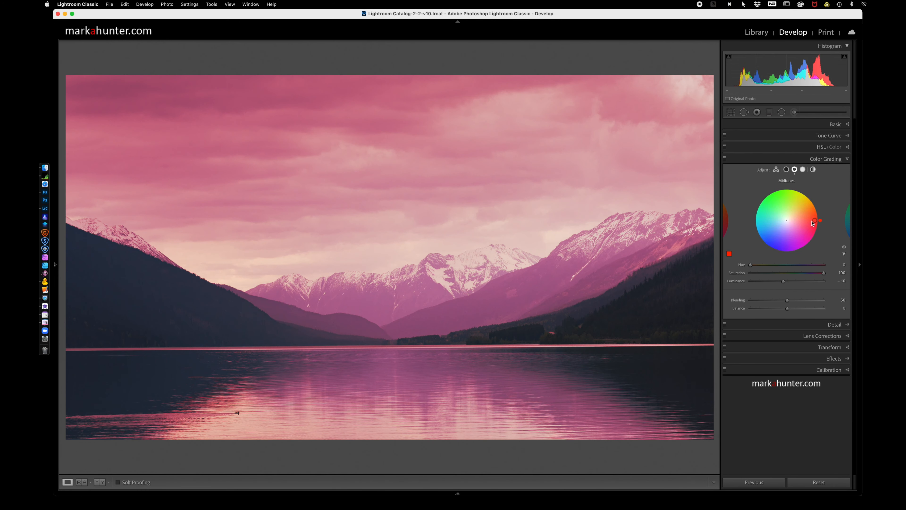
- Try the midtones at hue 24 and saturation 87, and reset their hue, saturation and luminance to defaults
mouse_move(814, 221)
mouse_down()
mouse_move(785, 220)
mouse_move(815, 216)
mouse_move(786, 197)
mouse_move(770, 211)
mouse_move(809, 212)
mouse_up()
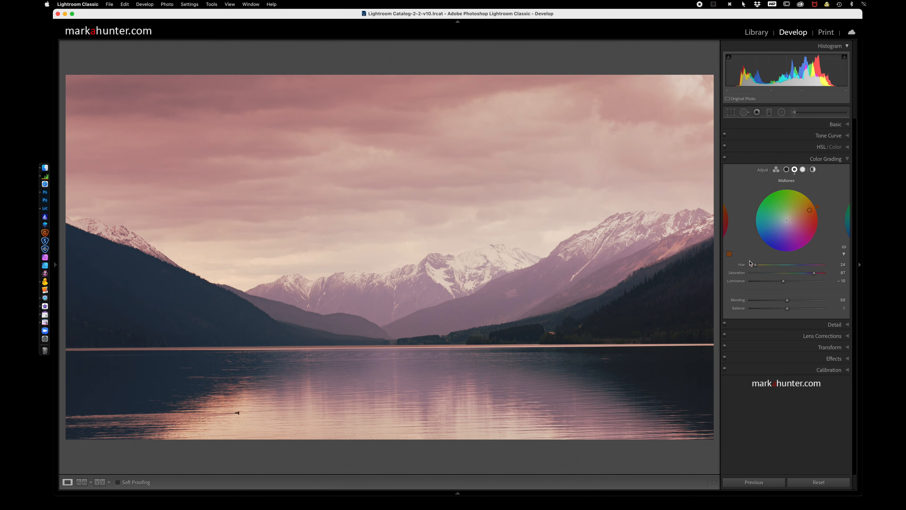
double_click(741, 264)
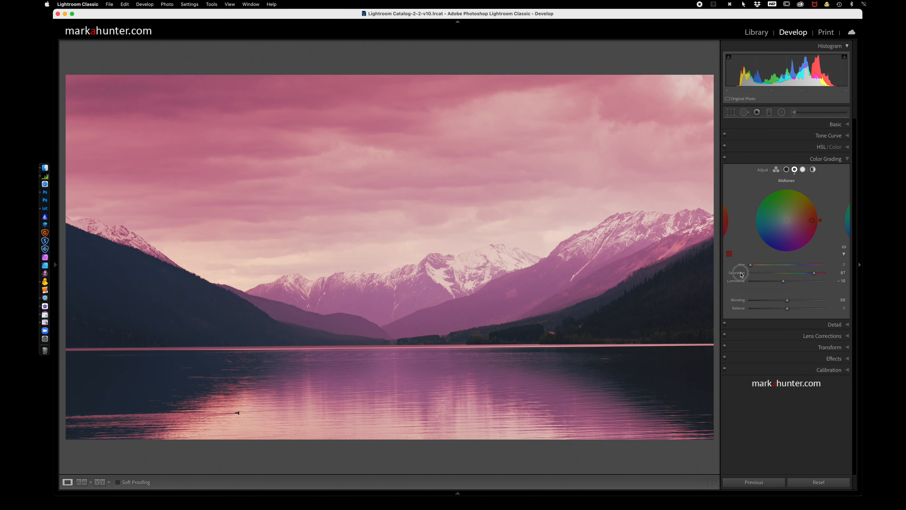
double_click(741, 273)
double_click(739, 282)
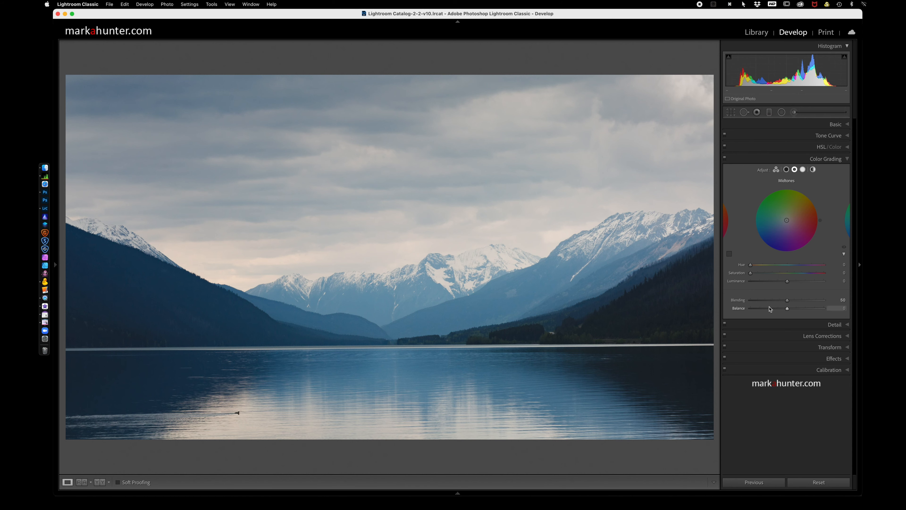
- Switch to the single highlights wheel and bring up the grayscale gradient test image
click(787, 170)
click(794, 171)
click(804, 171)
key(Left)
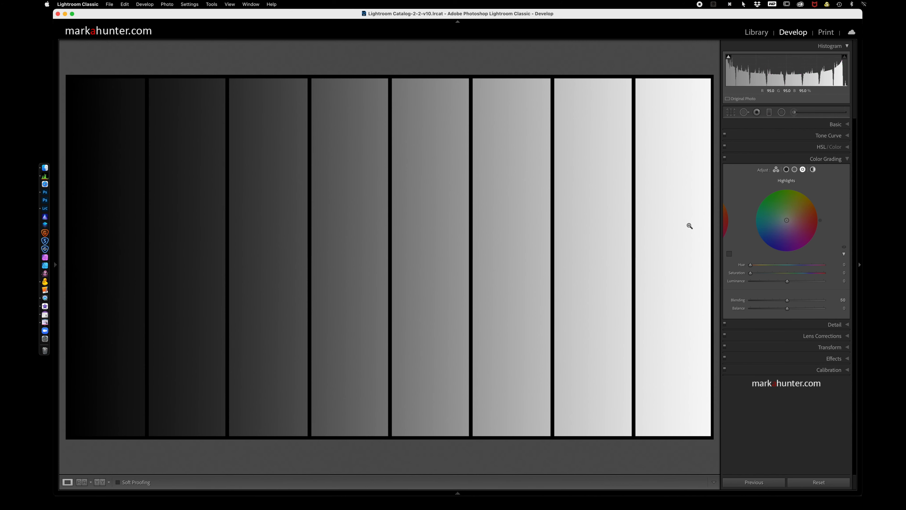
- Grade the test image's shadows blue with hue 237, saturation 71 and luminance -1
click(786, 169)
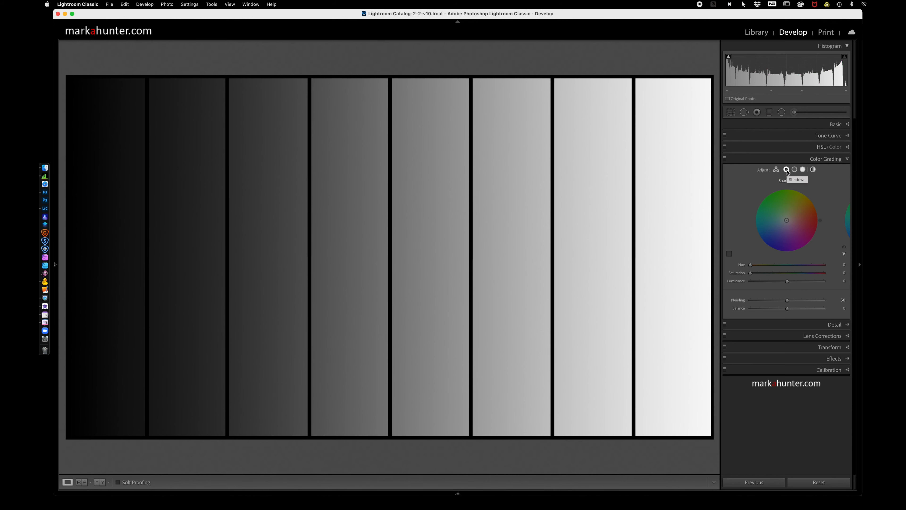
drag(750, 264, 798, 266)
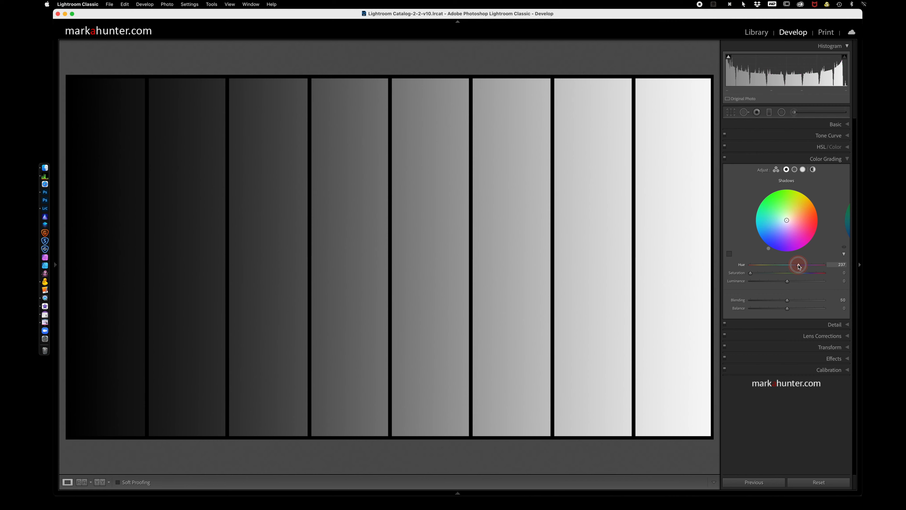
drag(750, 273, 803, 275)
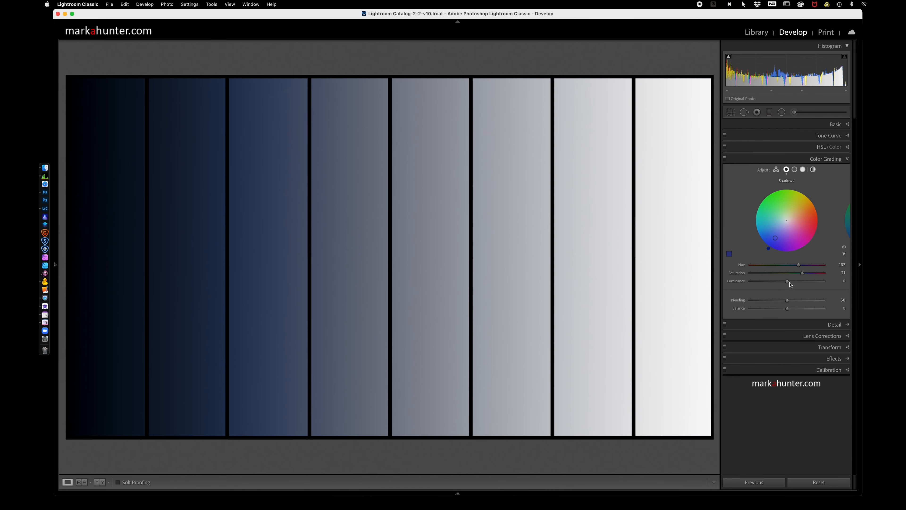
mouse_move(788, 283)
mouse_down()
mouse_move(809, 283)
mouse_move(786, 284)
mouse_up()
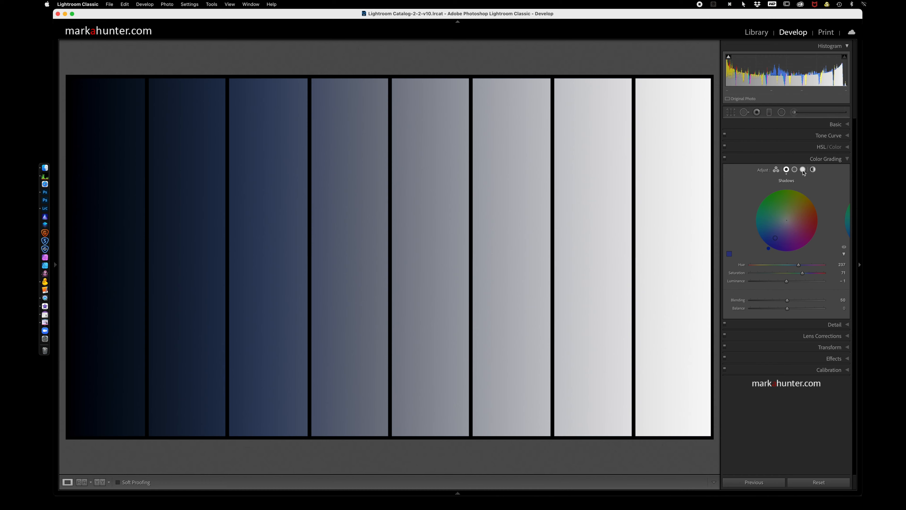
- Grade the highlights yellow with hue 56, saturation 100 and luminance -43
click(803, 170)
drag(750, 273, 824, 273)
drag(750, 265, 761, 266)
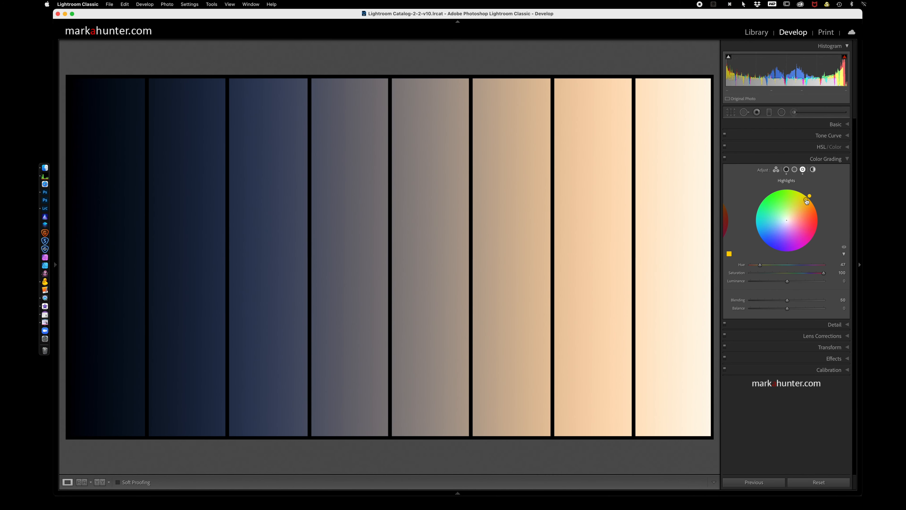
drag(759, 265, 779, 284)
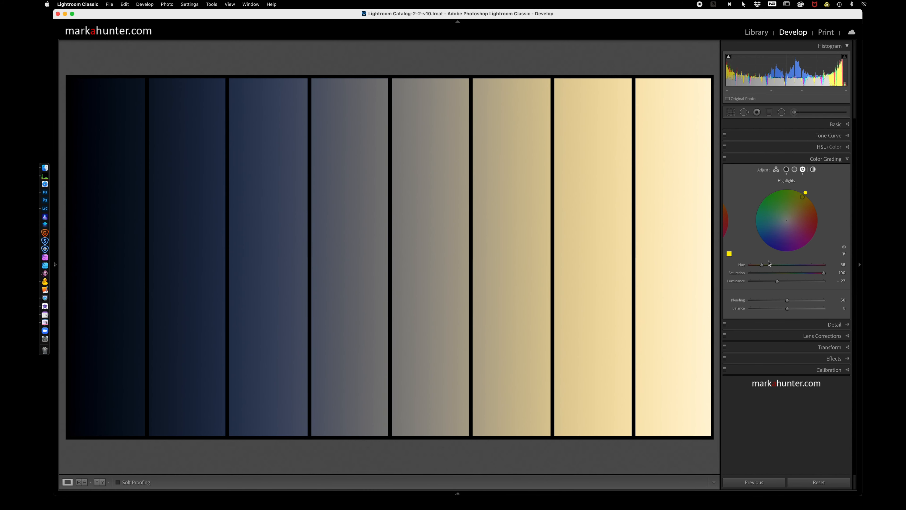
mouse_move(778, 284)
mouse_down()
mouse_move(750, 283)
mouse_move(761, 283)
mouse_up()
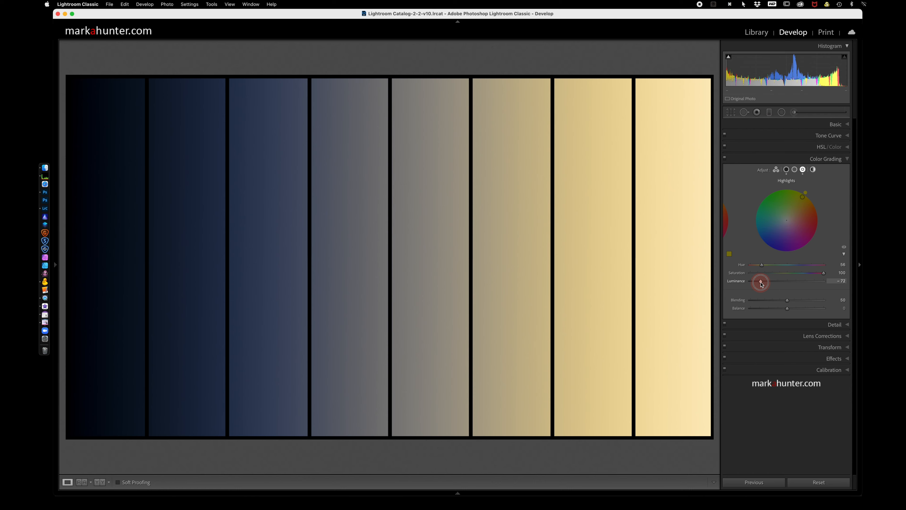
drag(761, 284, 772, 284)
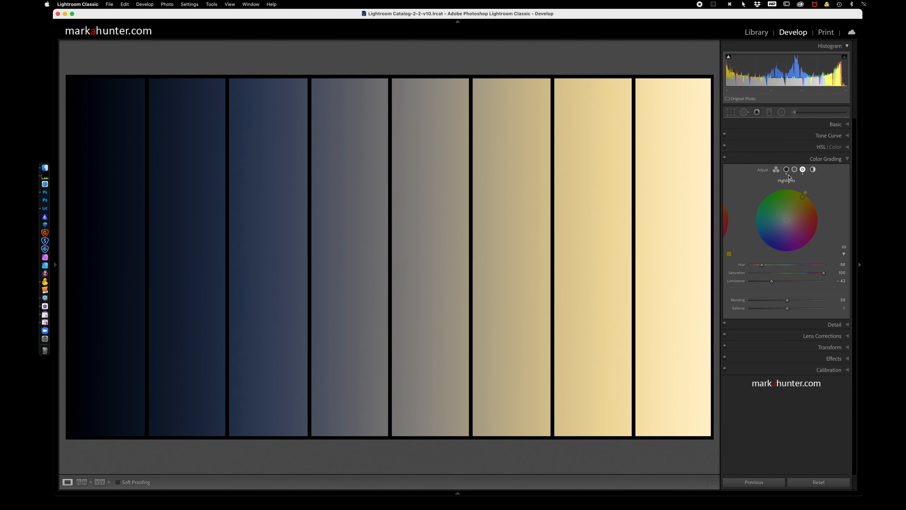
- Grade the midtones green with hue 117 and saturation 100
click(795, 170)
drag(750, 273, 840, 273)
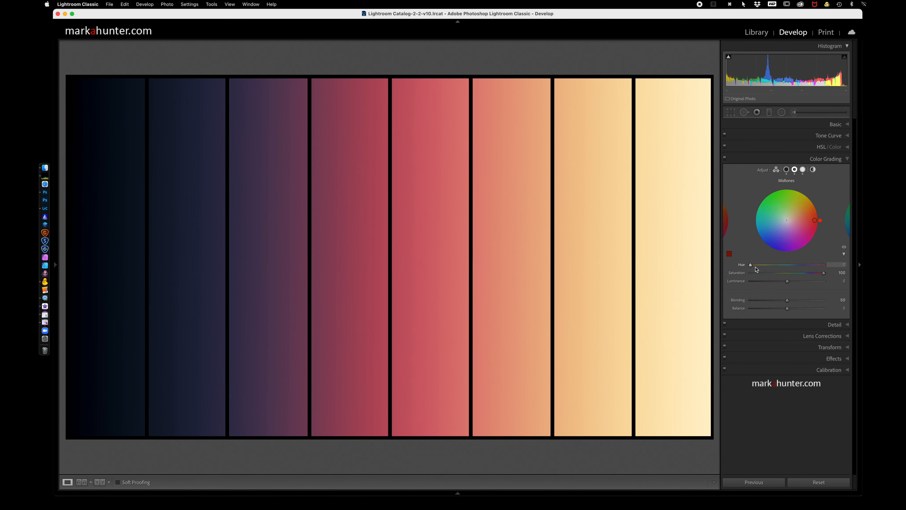
drag(751, 267, 774, 267)
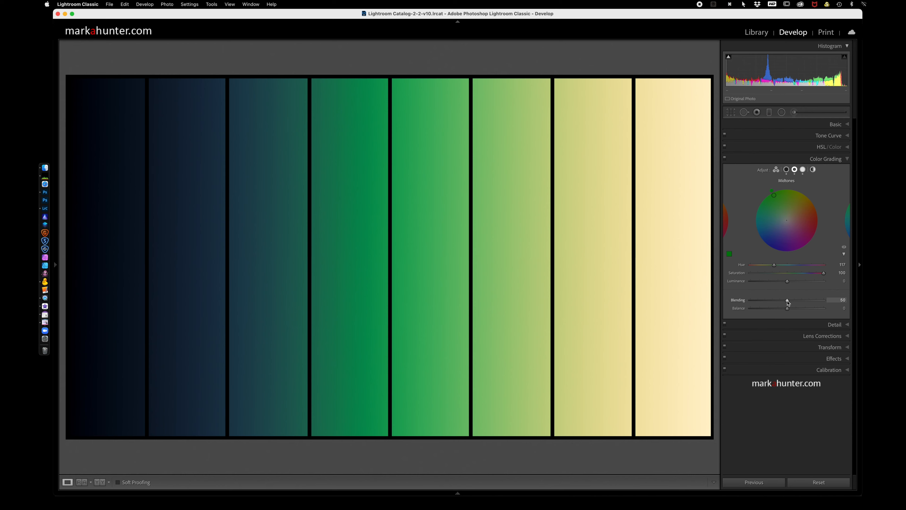
- Compare the colour grading at minimum Blending of 0 and set Blending to 100
drag(788, 302, 732, 302)
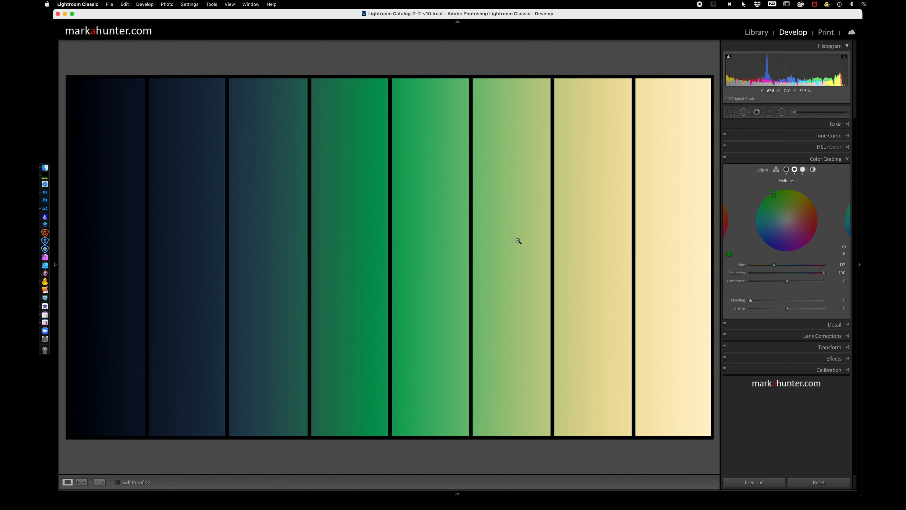
drag(751, 302, 862, 302)
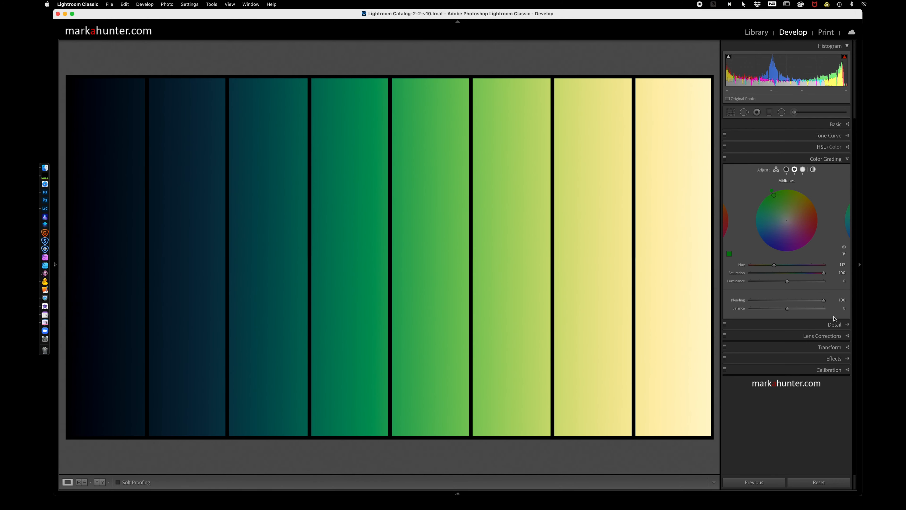
mouse_move(826, 305)
mouse_down()
mouse_move(746, 305)
mouse_move(847, 301)
mouse_move(706, 305)
mouse_move(824, 305)
mouse_up()
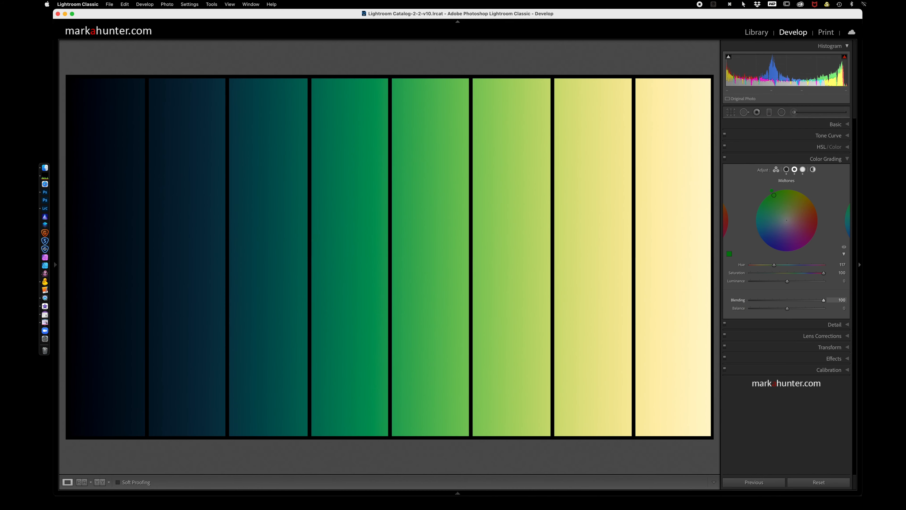
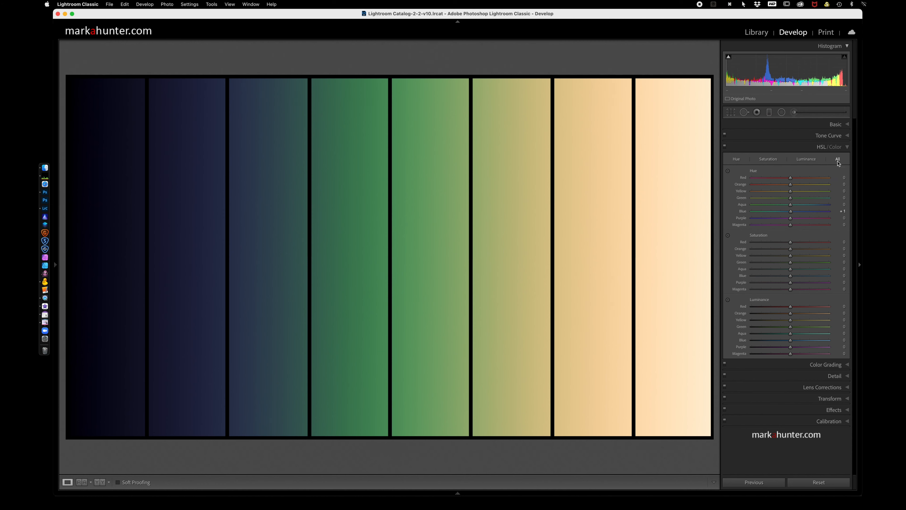
- Switch the HSL adjustments to the Color view, with sliders grouped by colour
click(835, 147)
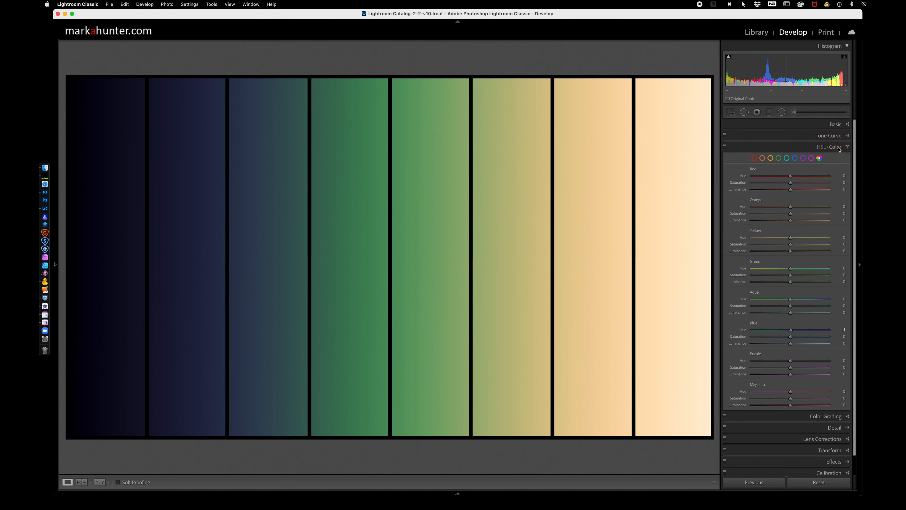
- Show only the blue group in the Color view, and return to the HSL view with all sliders
click(794, 158)
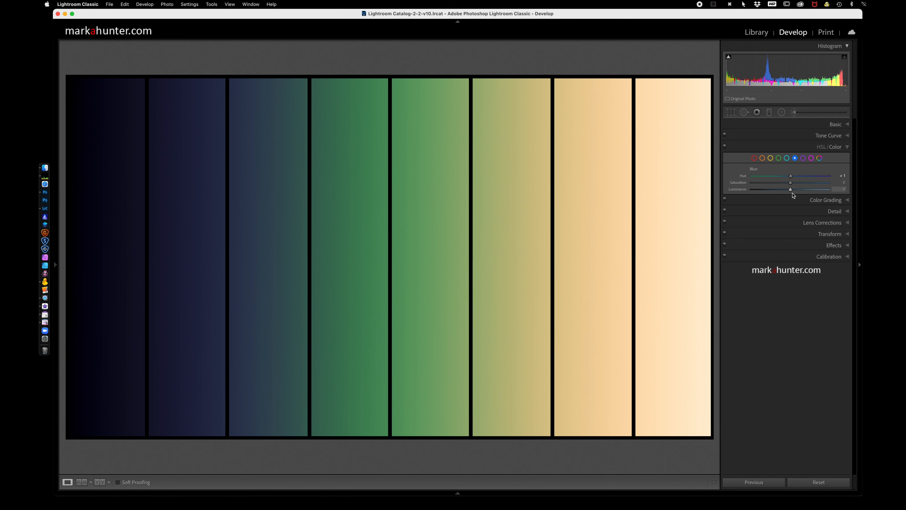
click(822, 147)
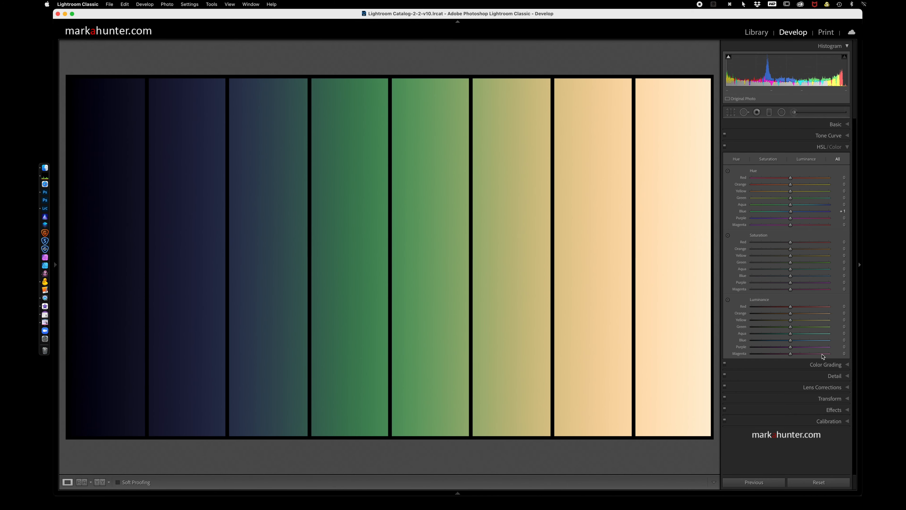
- Look through the Color Grading views: three-wheel, midtones, highlights, global and the single shadows wheel
click(847, 366)
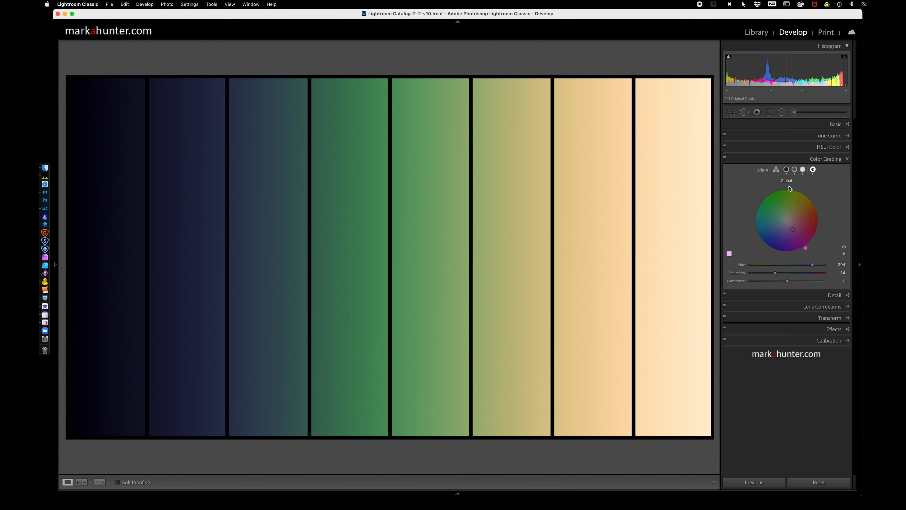
click(776, 170)
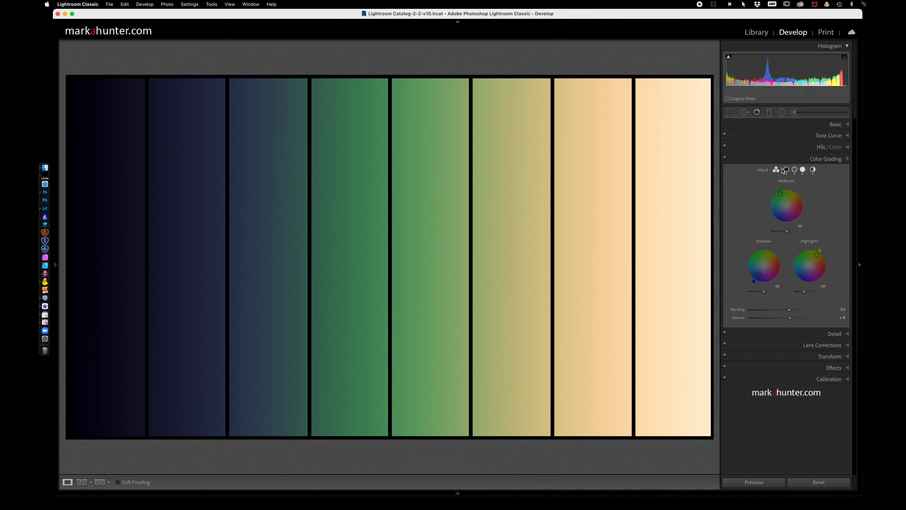
click(794, 169)
click(803, 170)
click(813, 170)
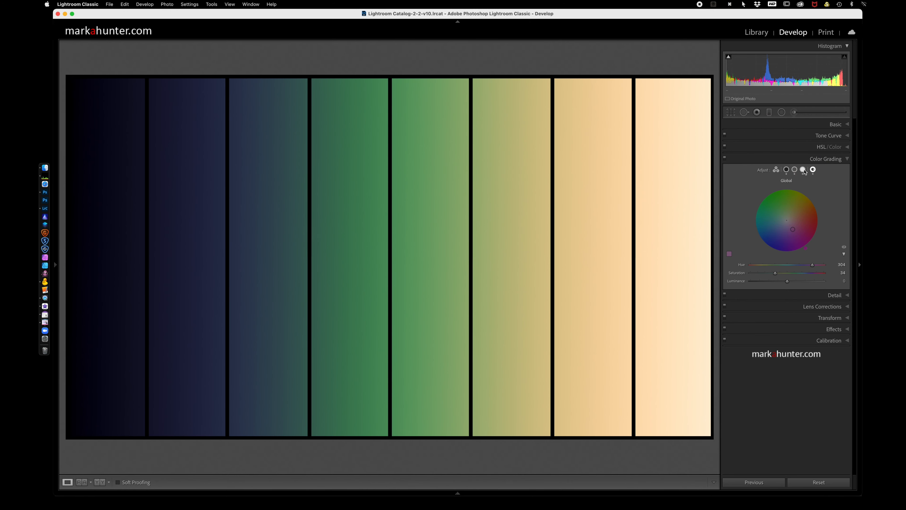
click(788, 173)
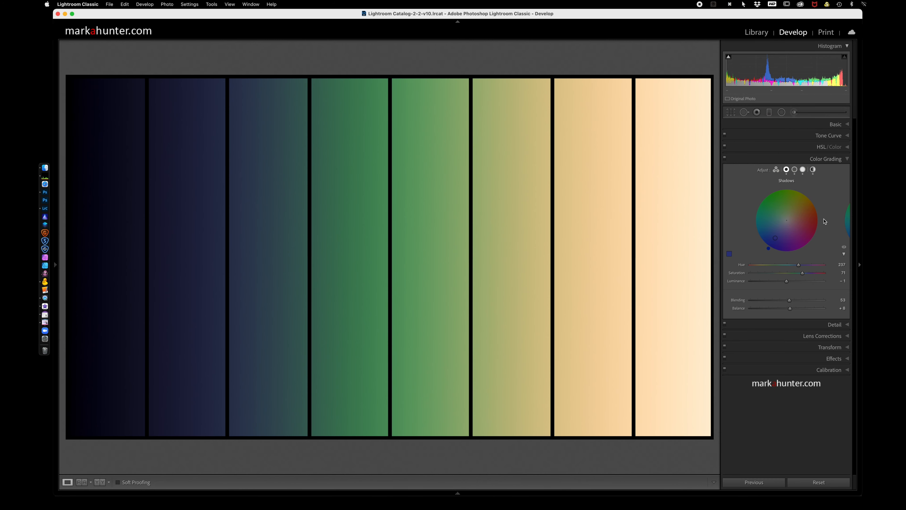
- Compare the test image with and without the shadows color grading
click(844, 254)
click(845, 255)
click(844, 248)
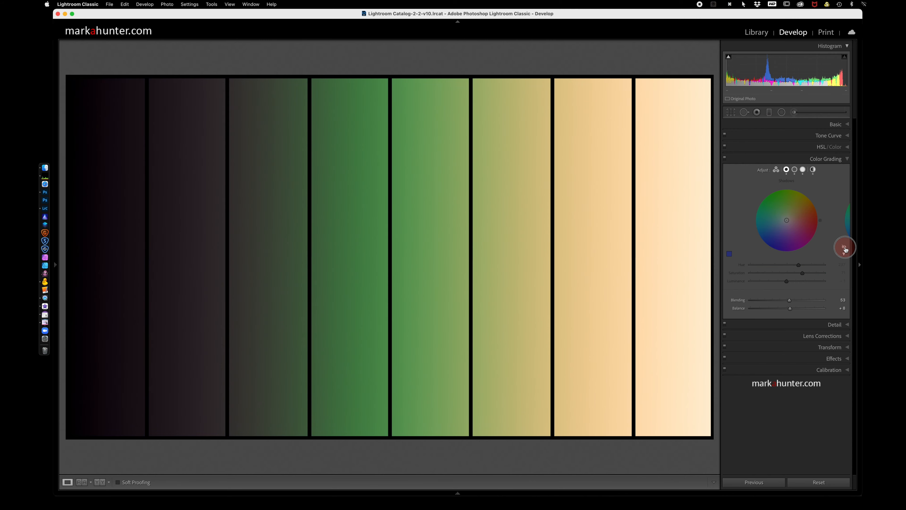
click(844, 248)
click(844, 248)
click(844, 248)
click(844, 248)
click(844, 249)
click(844, 249)
click(844, 248)
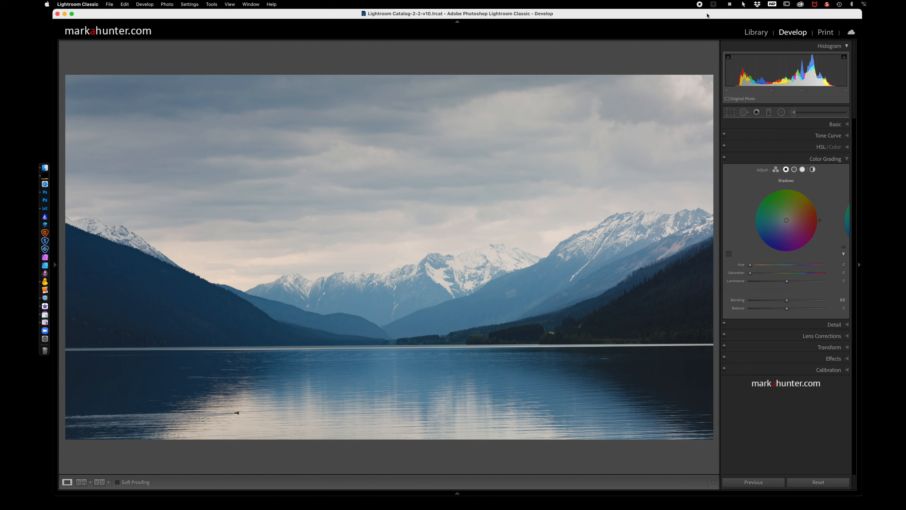
- Apply Auto tone to the lake photo, and set Contrast to +43 and Shadows to 0
click(846, 124)
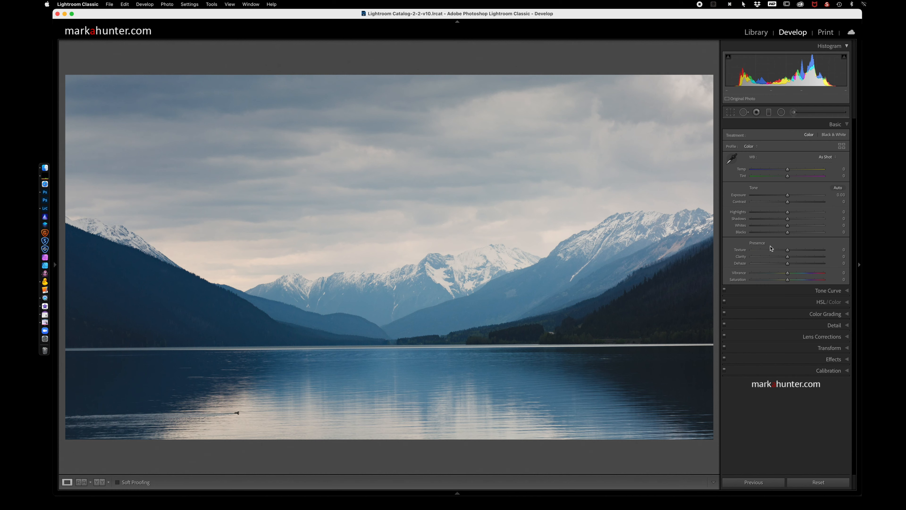
click(838, 188)
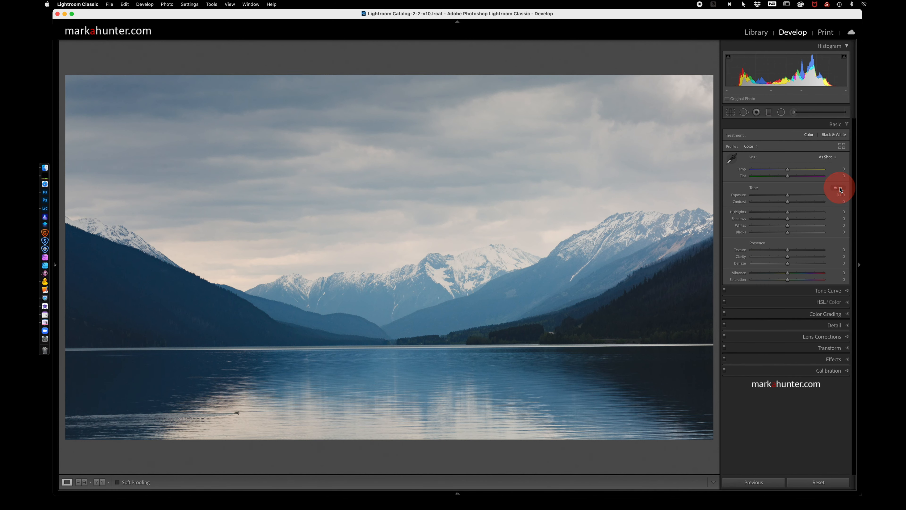
drag(790, 202, 787, 221)
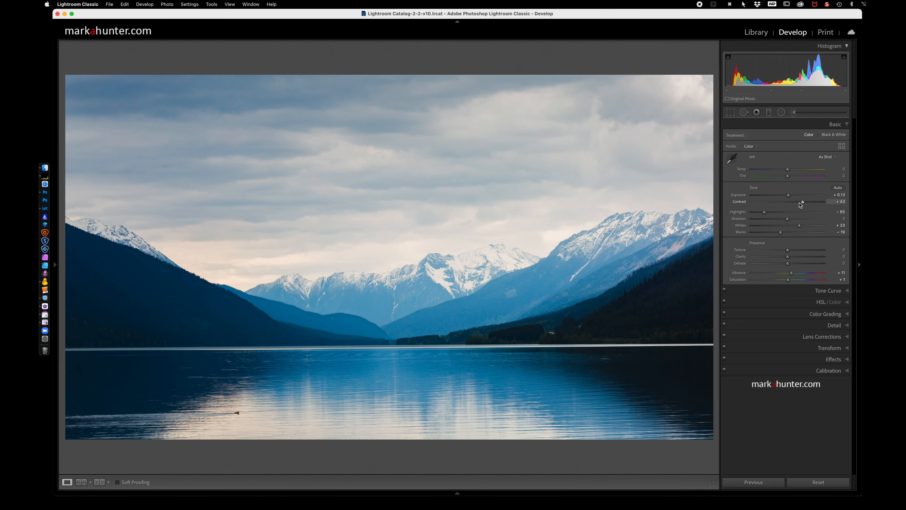
- Review the photo's Basic tone and presence settings alongside the Color Grading controls
click(848, 316)
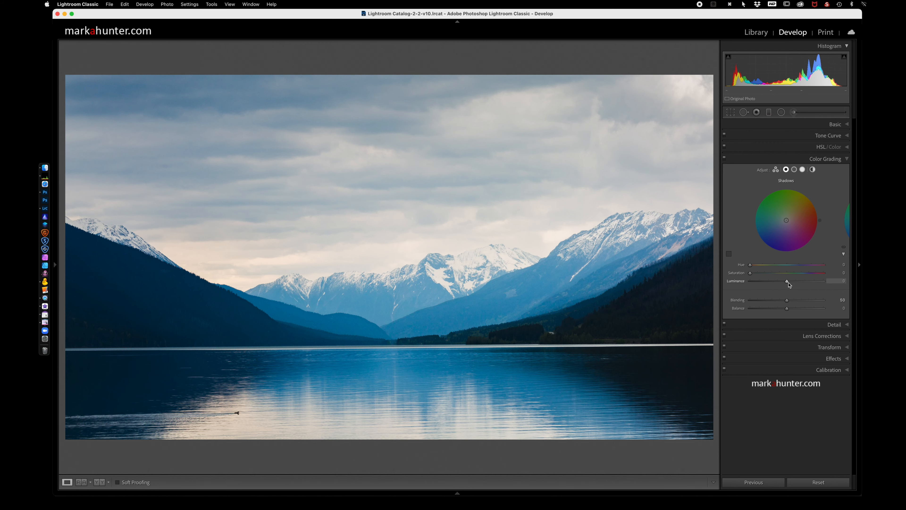
click(847, 124)
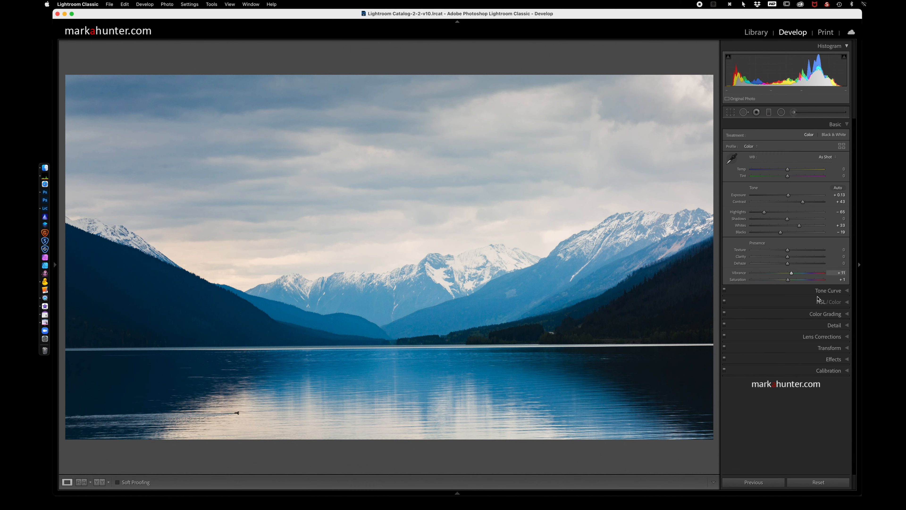
click(848, 314)
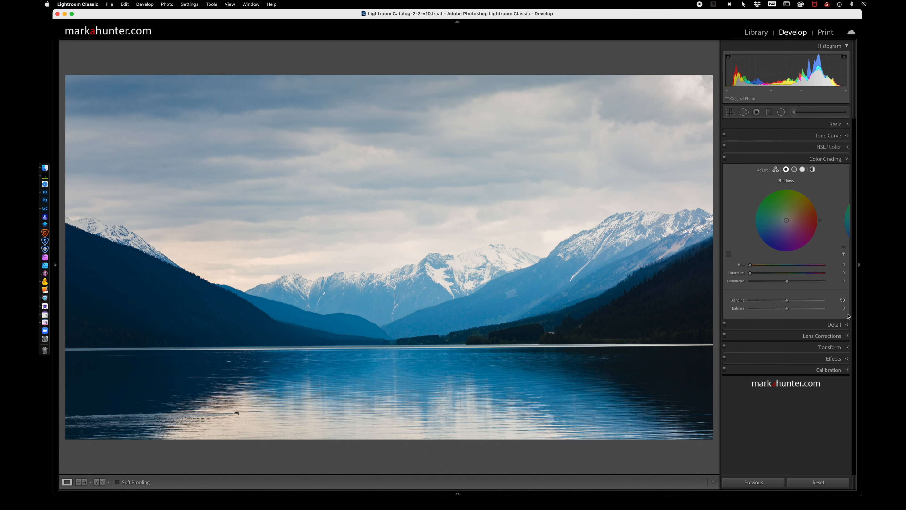
click(846, 125)
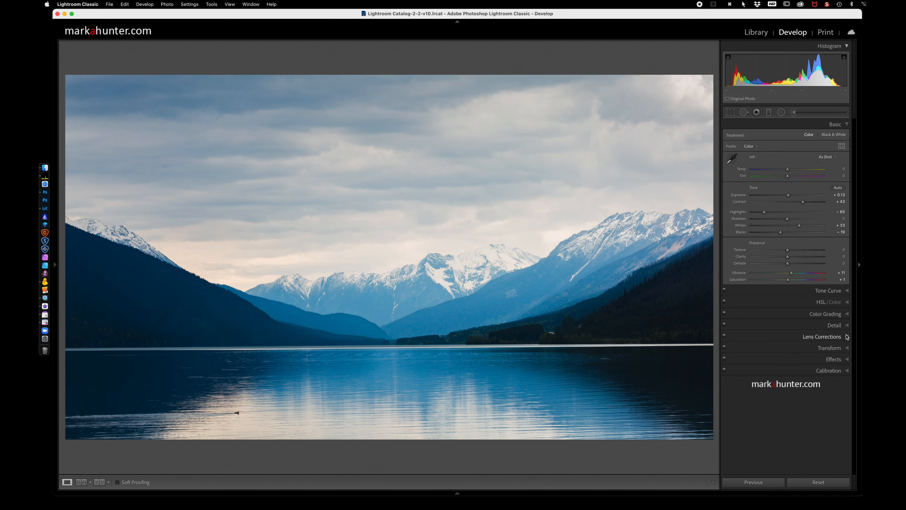
click(848, 314)
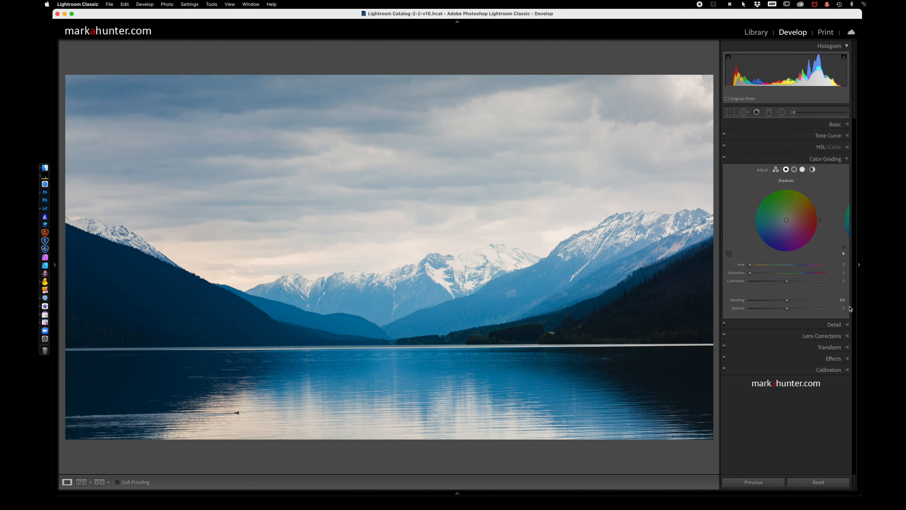
click(847, 125)
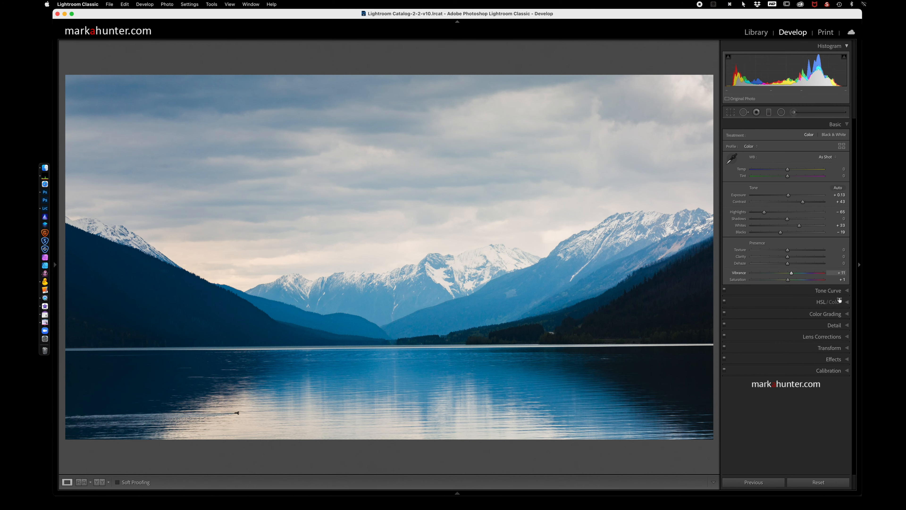
- Grade the shadows blue with hue 243, saturation 100 and luminance -12
click(848, 314)
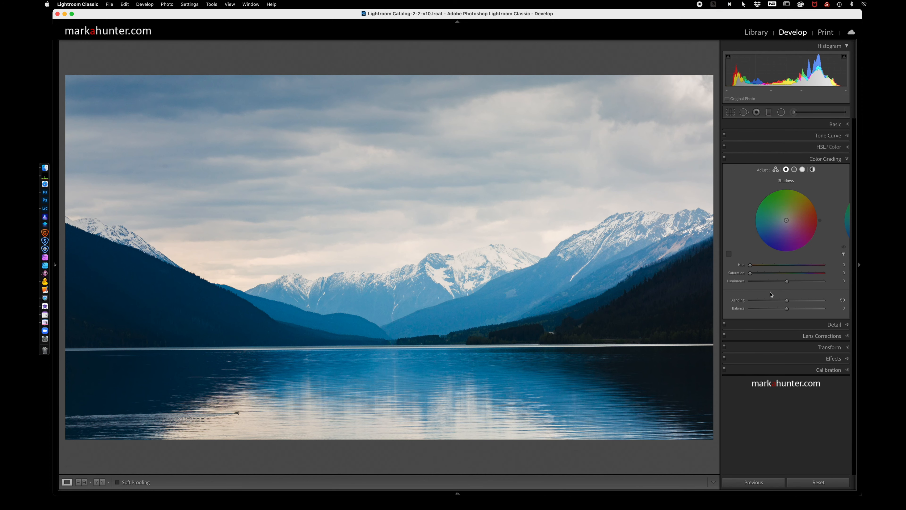
drag(750, 272, 847, 278)
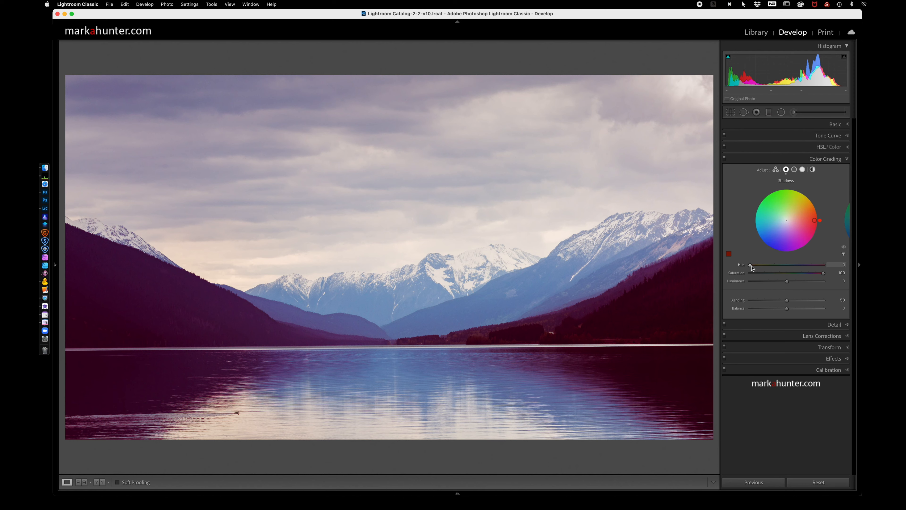
drag(751, 266, 800, 268)
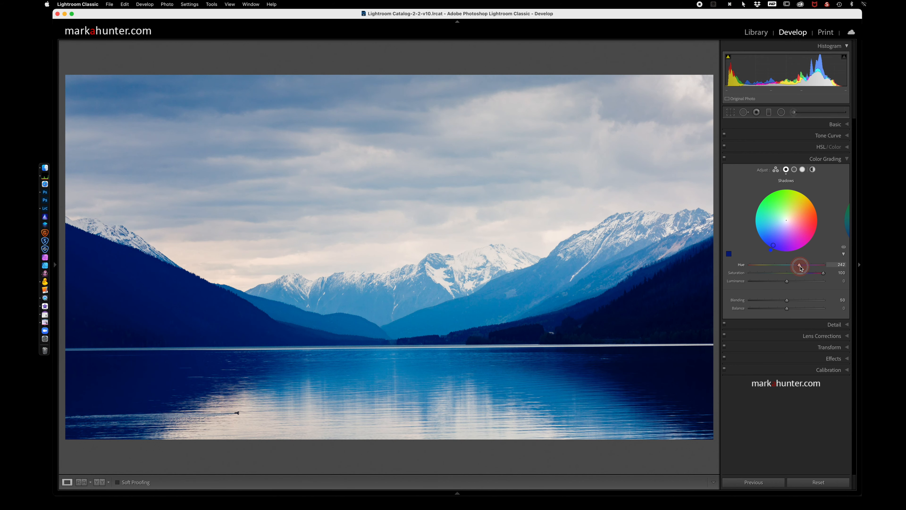
drag(801, 268, 782, 282)
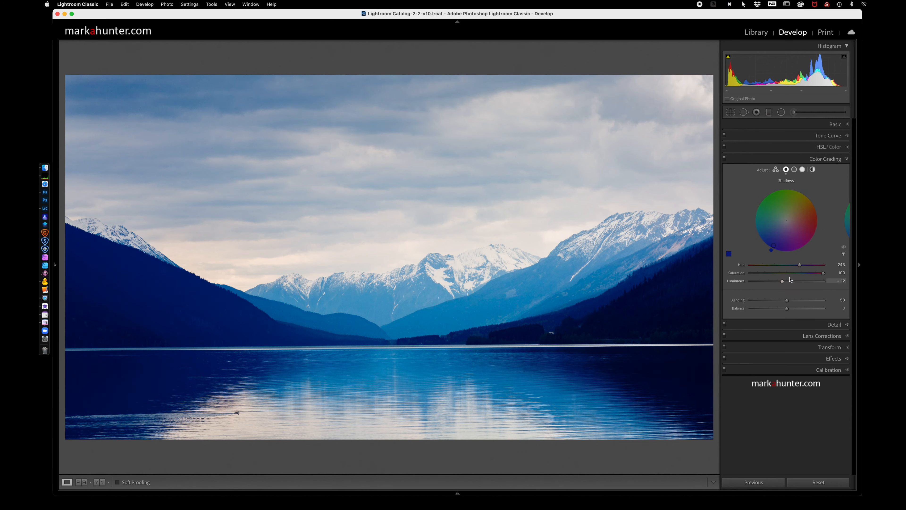
- Compare the lake photo with and without the shadows grading, and raise the shadows luminance slightly
click(843, 248)
click(844, 249)
drag(783, 283, 785, 282)
click(844, 247)
- Grade the highlights orange with hue 40 and saturation 75, checking the photo with and without the highlights grading
click(802, 170)
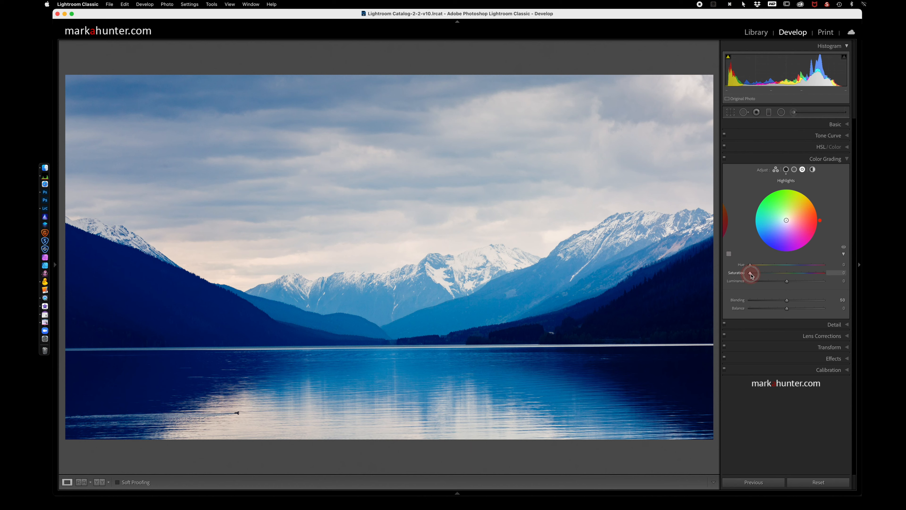
drag(750, 272, 859, 269)
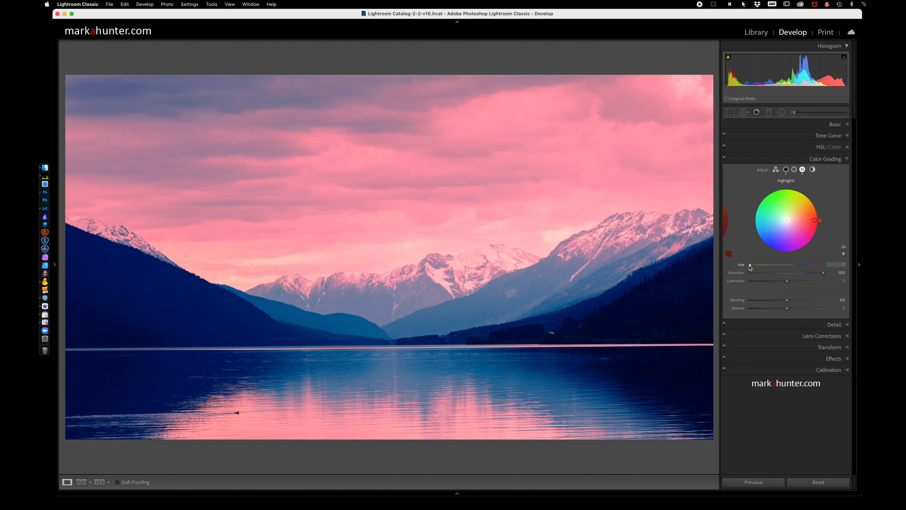
drag(750, 266, 759, 265)
drag(823, 273, 809, 273)
click(842, 248)
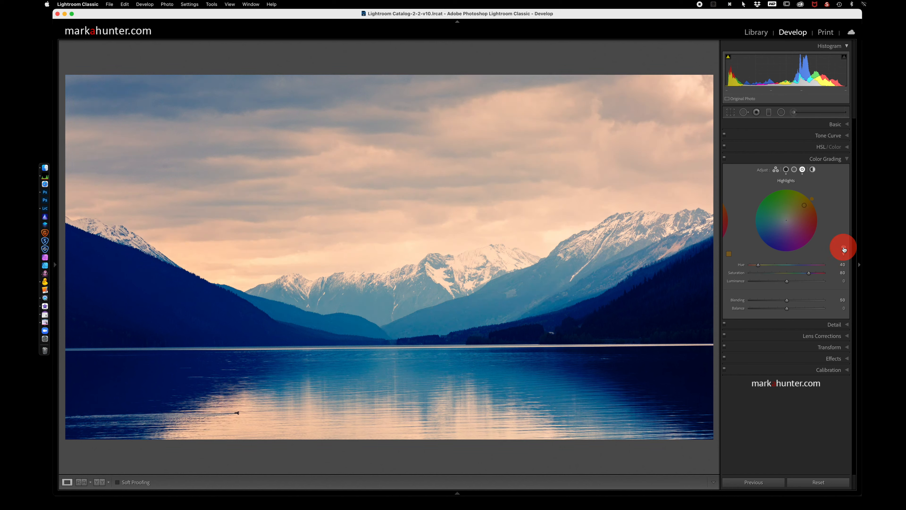
drag(808, 274, 805, 275)
click(844, 247)
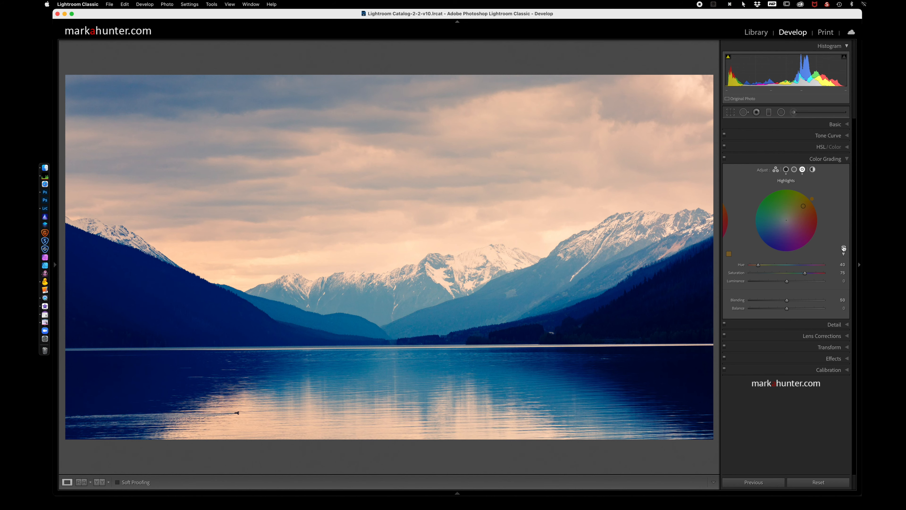
- Grade the midtones blue-violet with hue 249, saturation 72 and luminance +9, and compare the photo with and without Color Grading
click(794, 169)
drag(749, 274, 824, 273)
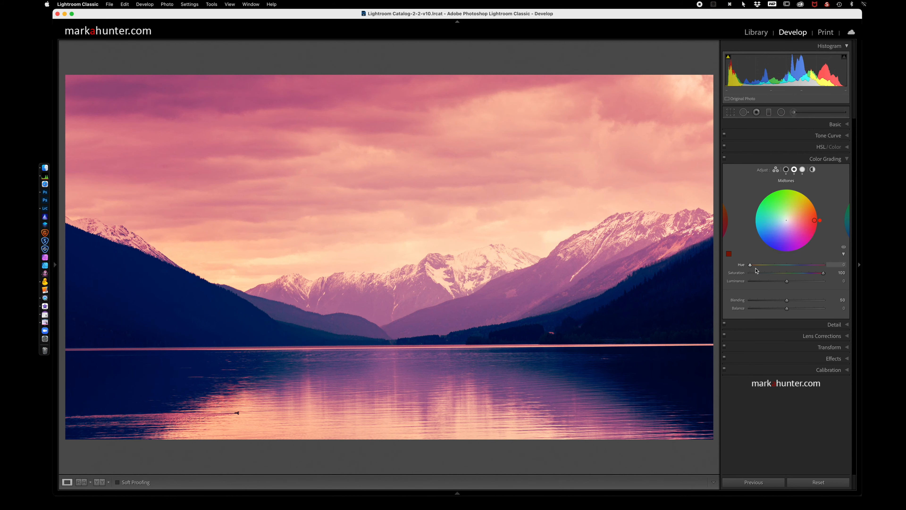
drag(750, 264, 790, 283)
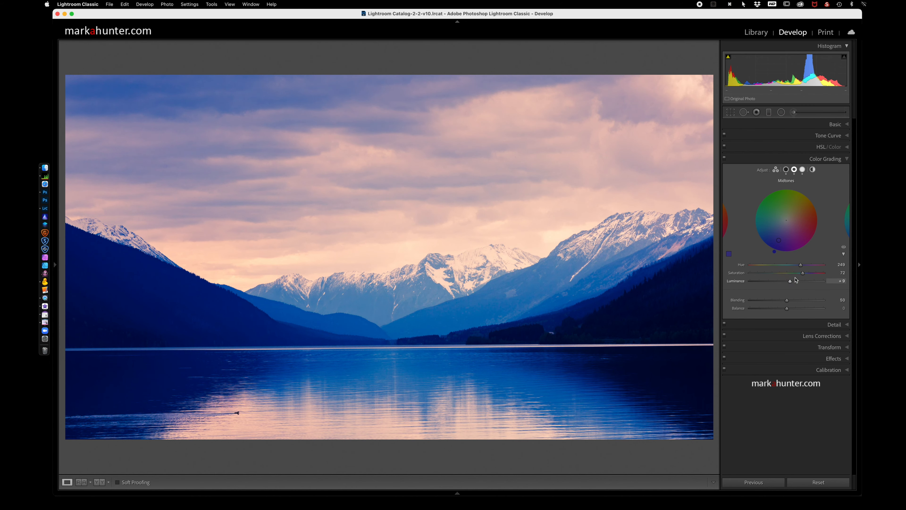
click(724, 158)
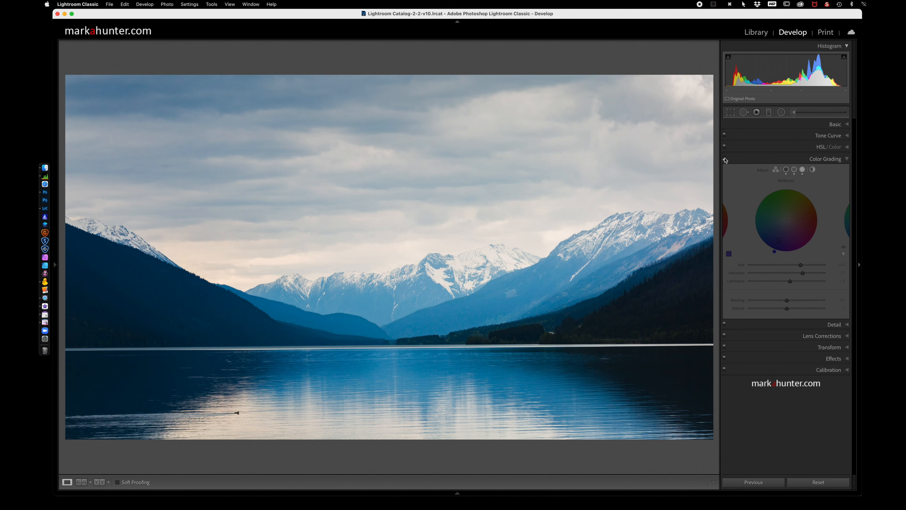
click(724, 158)
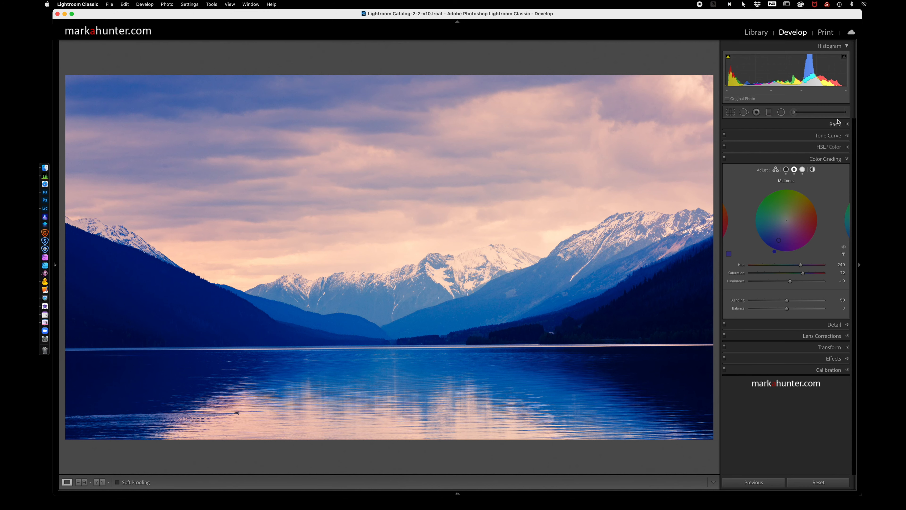
- Draw a graduated filter over the sky, fading from the upper clouds to the bottom of the lake, with Temp at 0
click(847, 125)
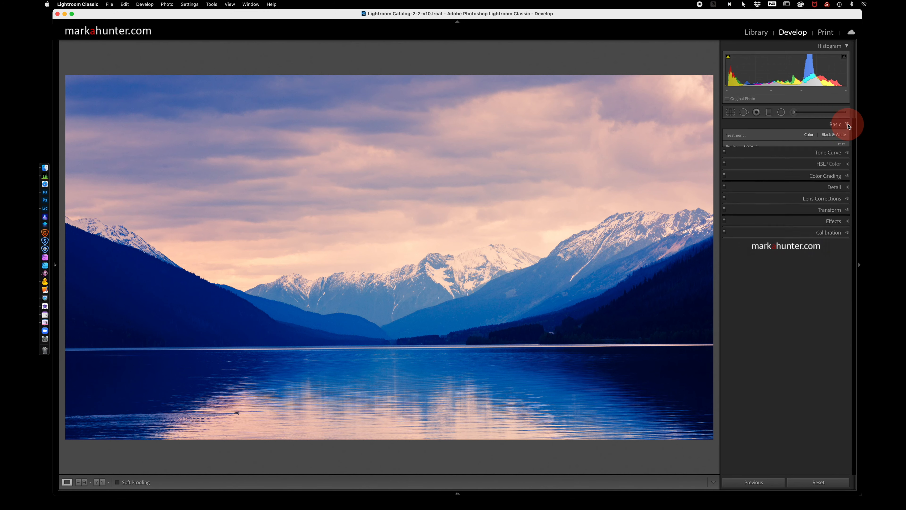
click(769, 113)
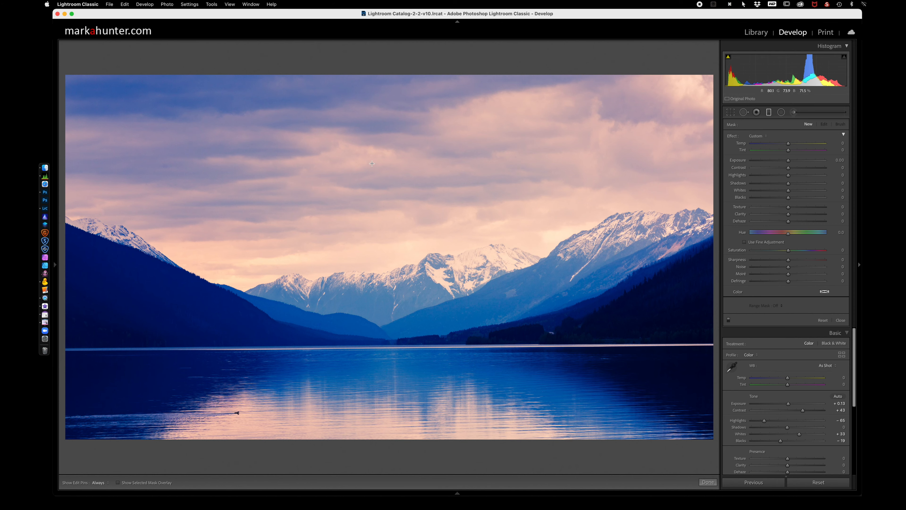
drag(358, 168, 359, 477)
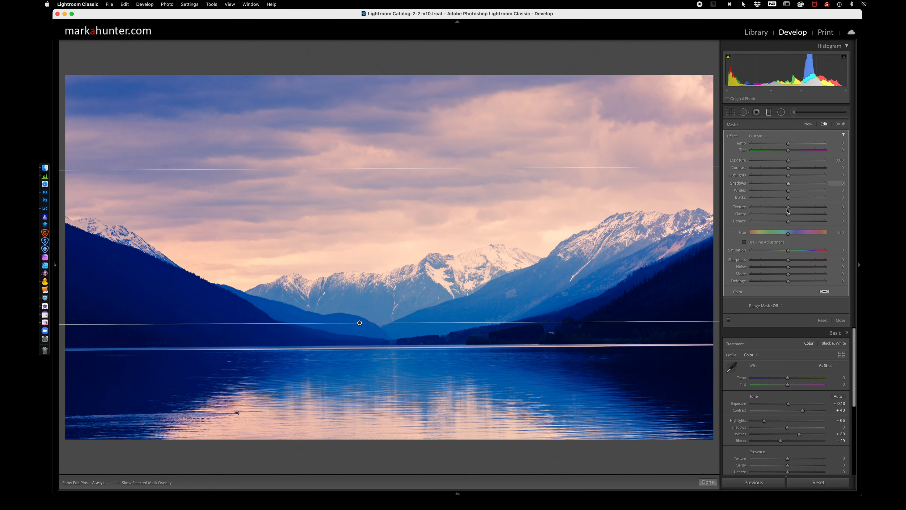
mouse_move(789, 143)
mouse_down()
mouse_move(818, 143)
mouse_move(755, 144)
mouse_move(804, 145)
mouse_move(772, 145)
mouse_move(790, 147)
mouse_up()
drag(789, 147, 788, 146)
- Set the graduated filter's range mask to Luminance and its exposure to -2.17
click(781, 306)
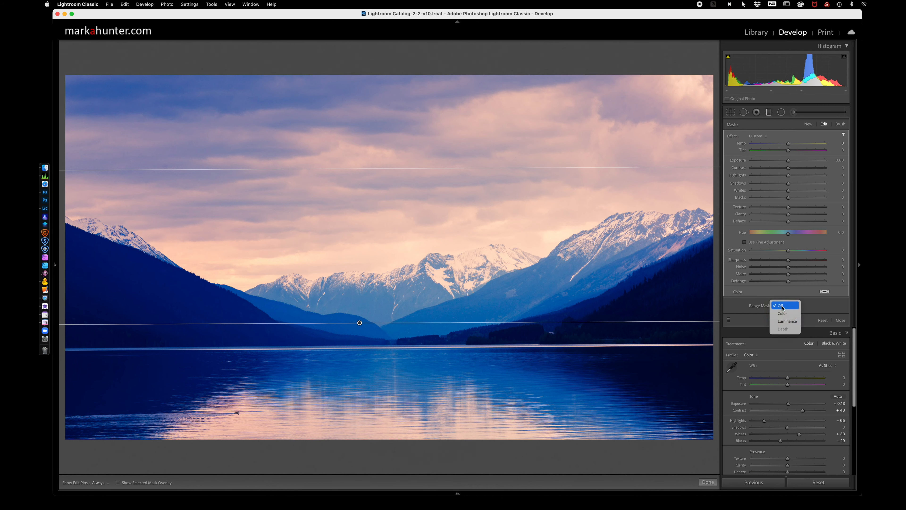
click(788, 321)
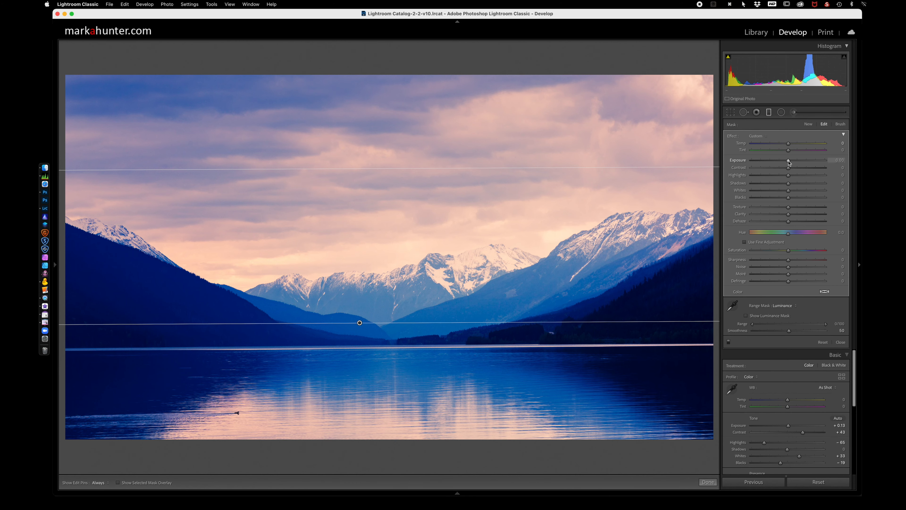
drag(788, 161, 769, 162)
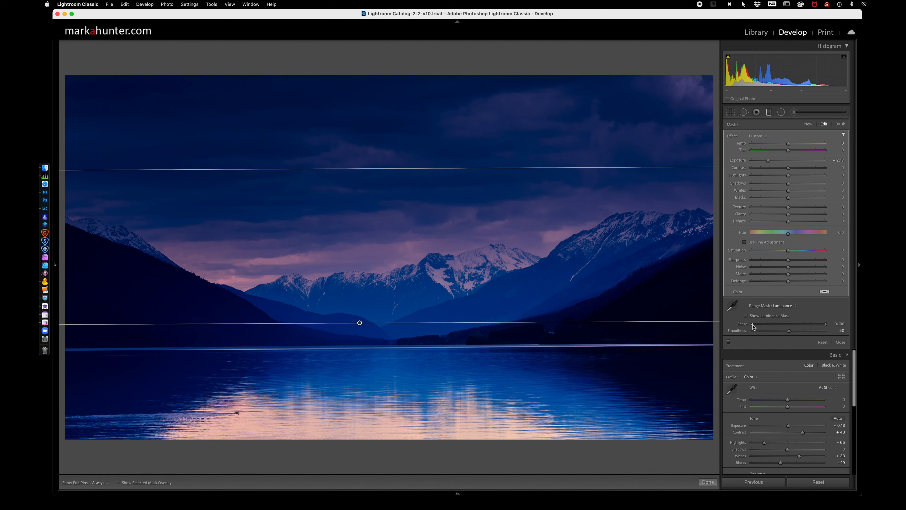
- Limit the graduated filter's luminance range to 94/100, reset its Exposure, and warm the sky's brightest clouds with Temp 29
drag(753, 326, 821, 328)
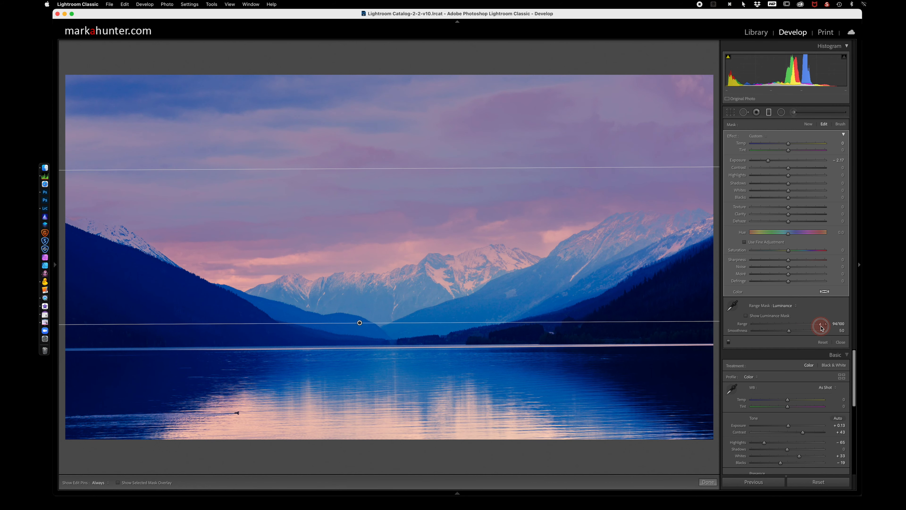
double_click(741, 161)
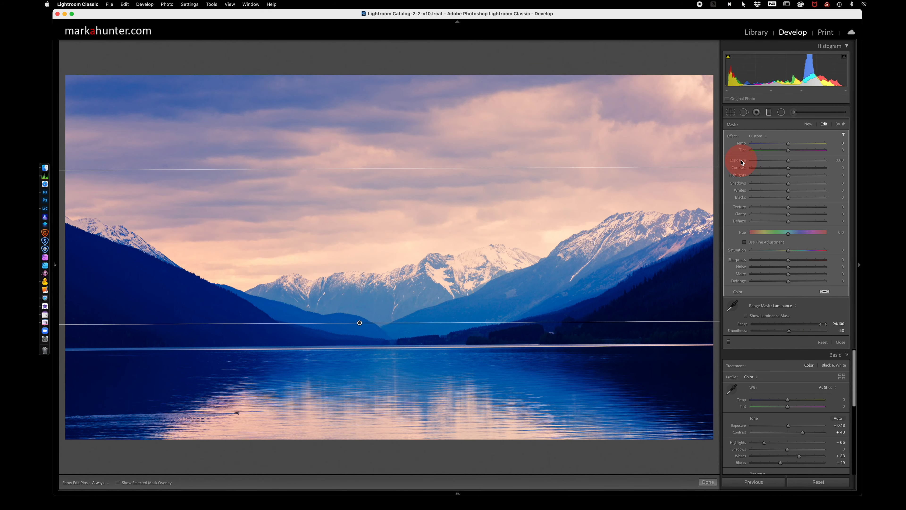
mouse_move(786, 143)
mouse_down()
mouse_move(801, 143)
mouse_move(748, 143)
mouse_move(810, 144)
mouse_move(744, 144)
mouse_move(799, 145)
mouse_up()
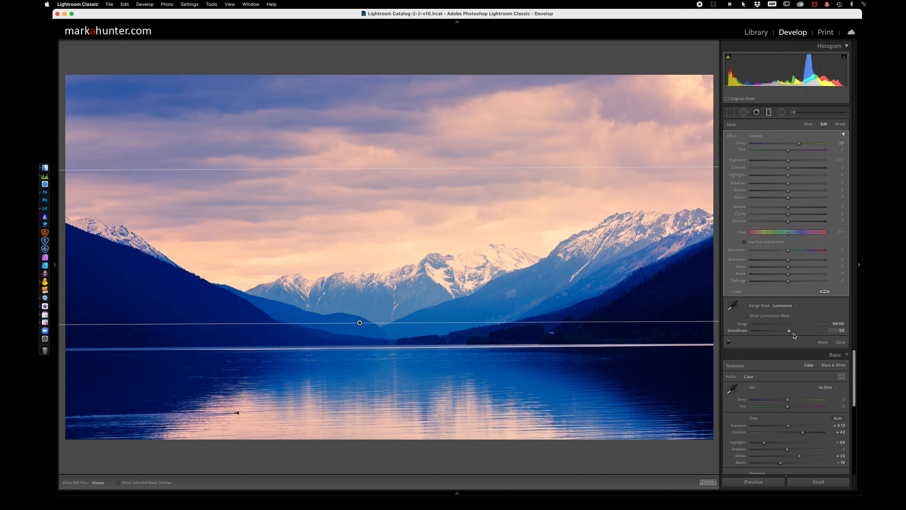
mouse_move(789, 331)
mouse_down()
mouse_move(760, 329)
mouse_move(819, 333)
mouse_move(774, 332)
mouse_move(787, 331)
mouse_up()
click(769, 114)
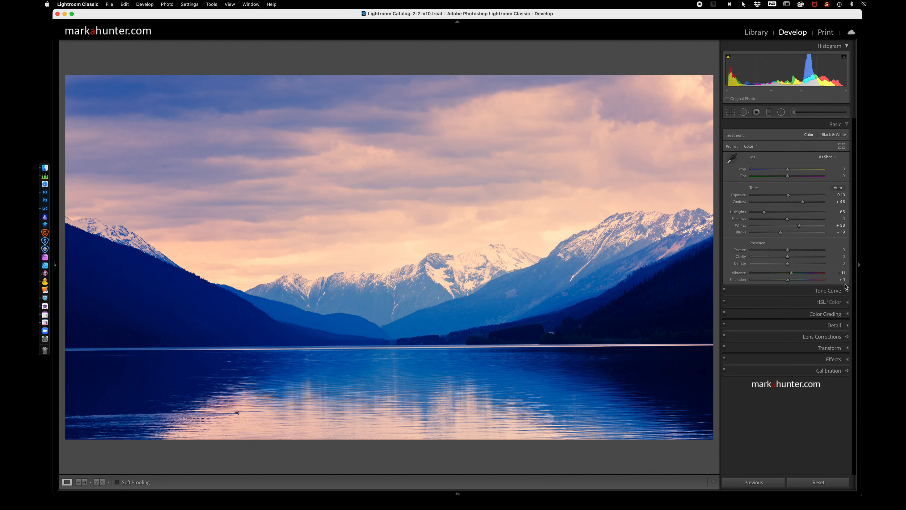
click(847, 314)
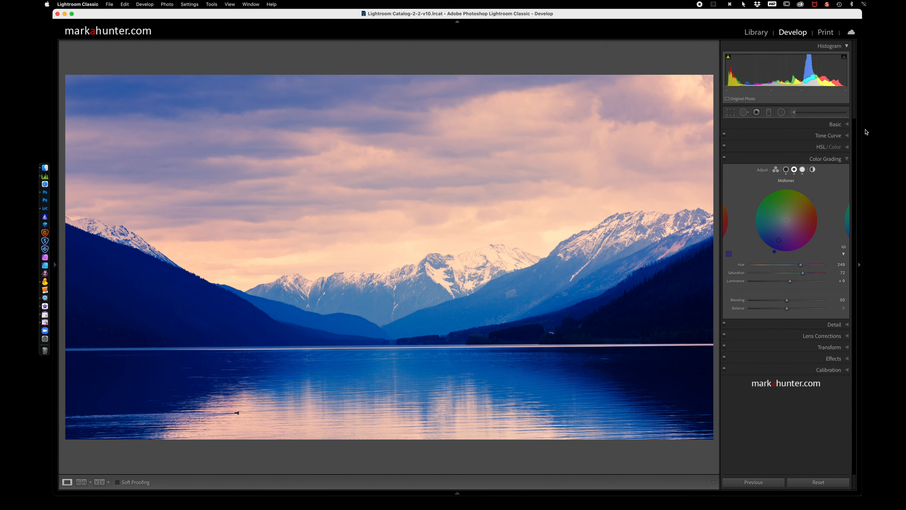
click(769, 115)
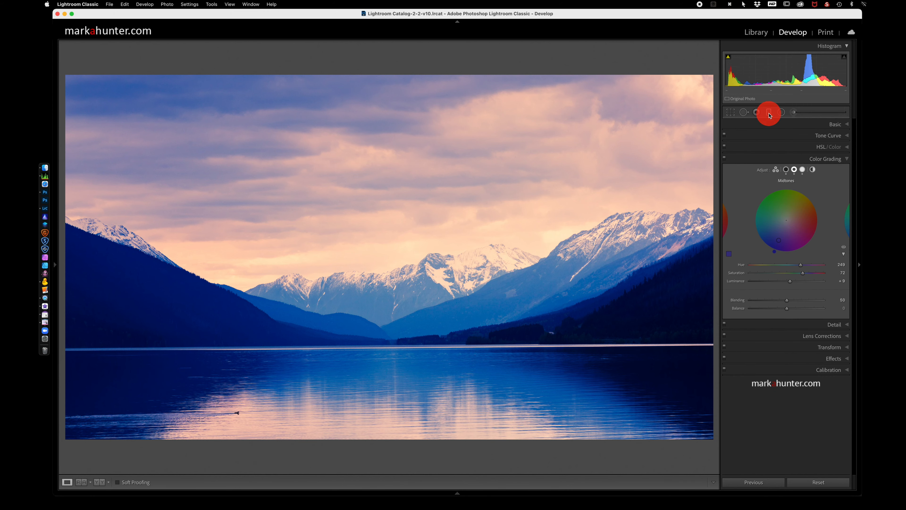
click(769, 115)
click(794, 113)
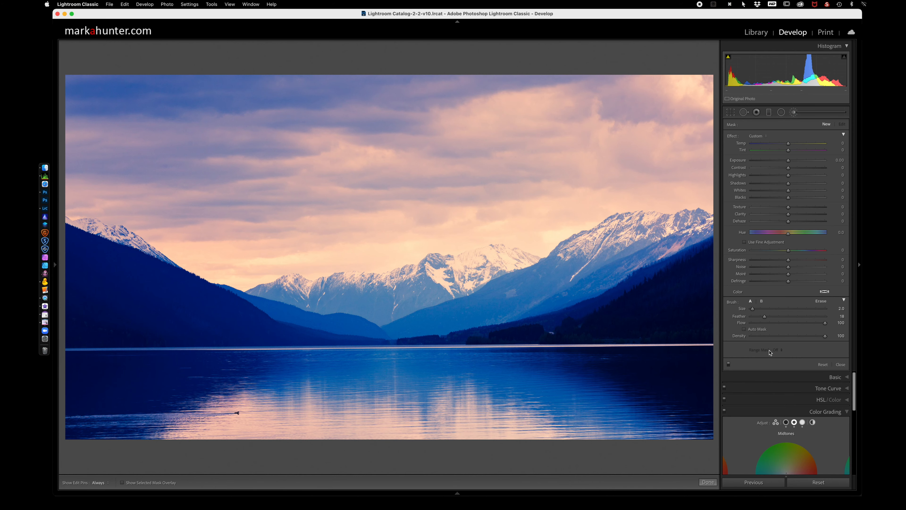
click(793, 112)
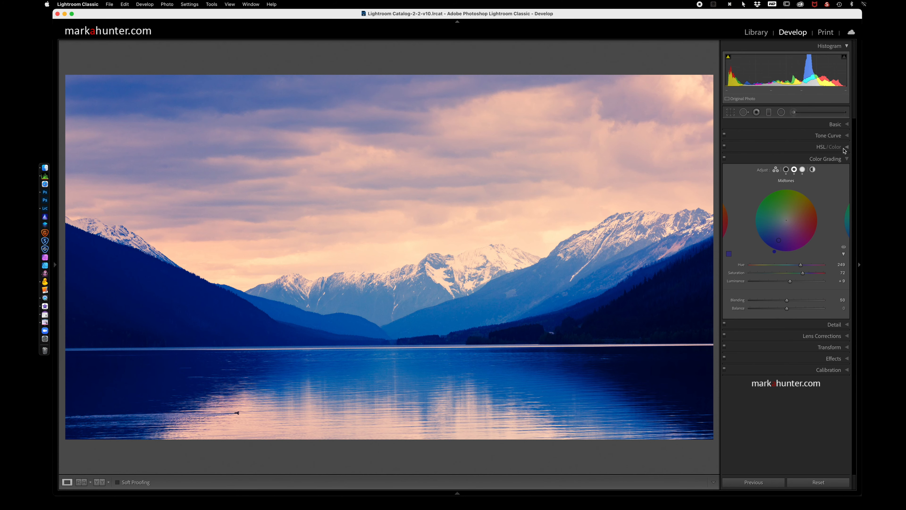
- Raise the HSL saturation of Aqua to +19 and Blue to +20 using the targeted adjustment tool on the photo
click(845, 148)
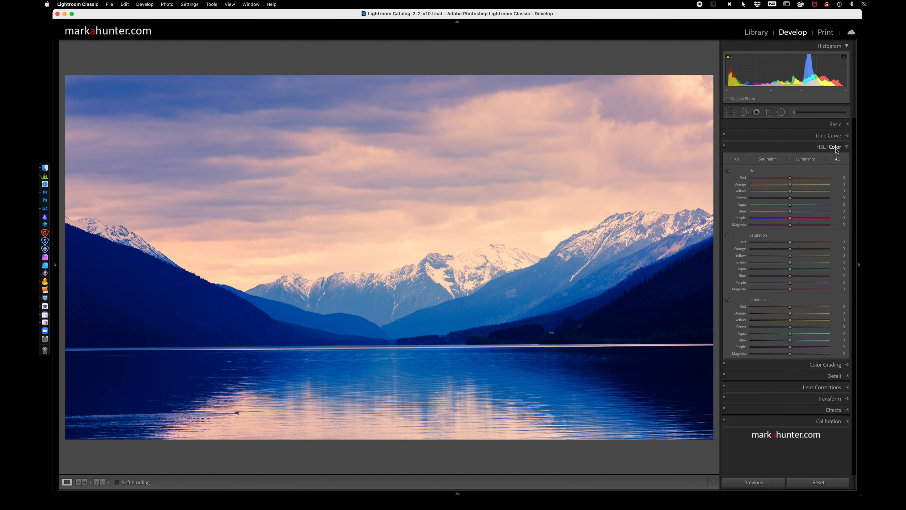
click(822, 147)
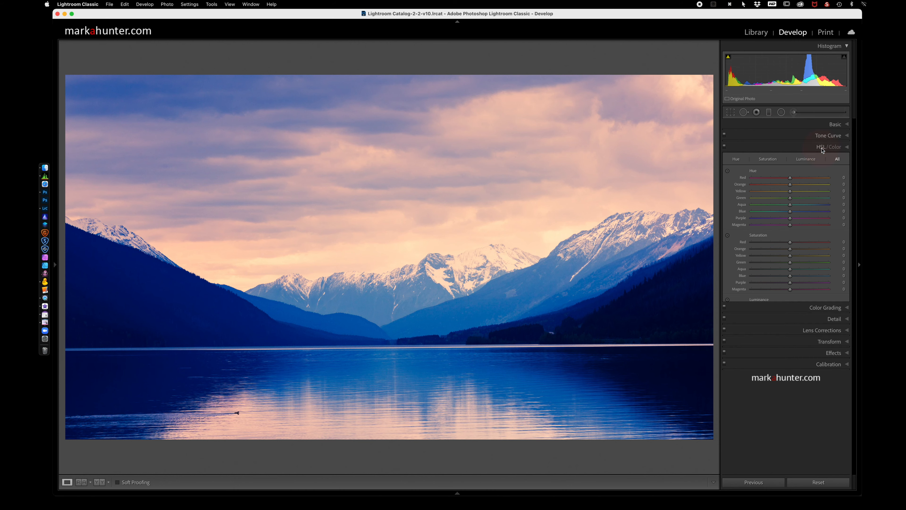
click(821, 147)
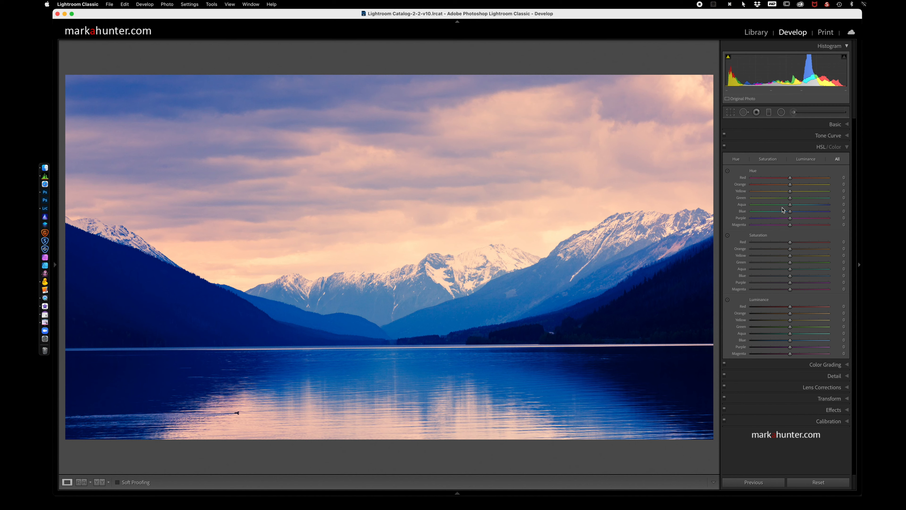
click(727, 236)
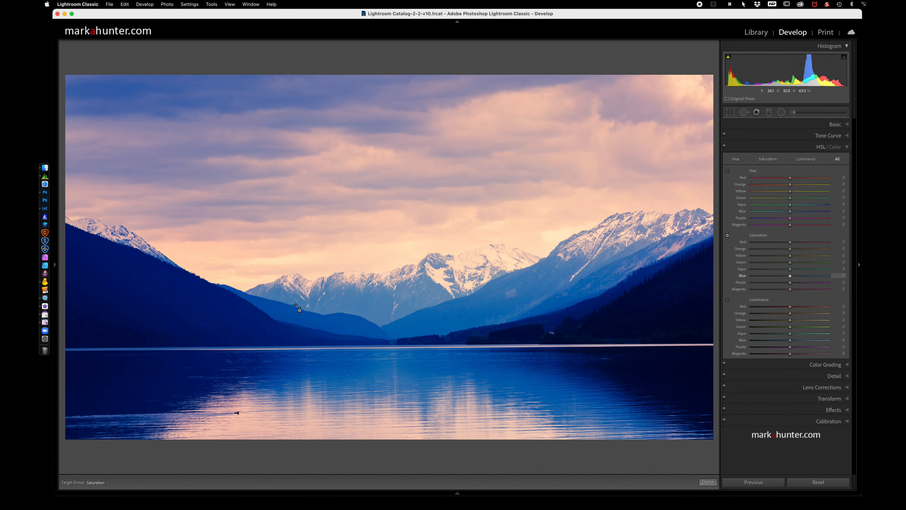
click(214, 215)
drag(214, 202, 214, 198)
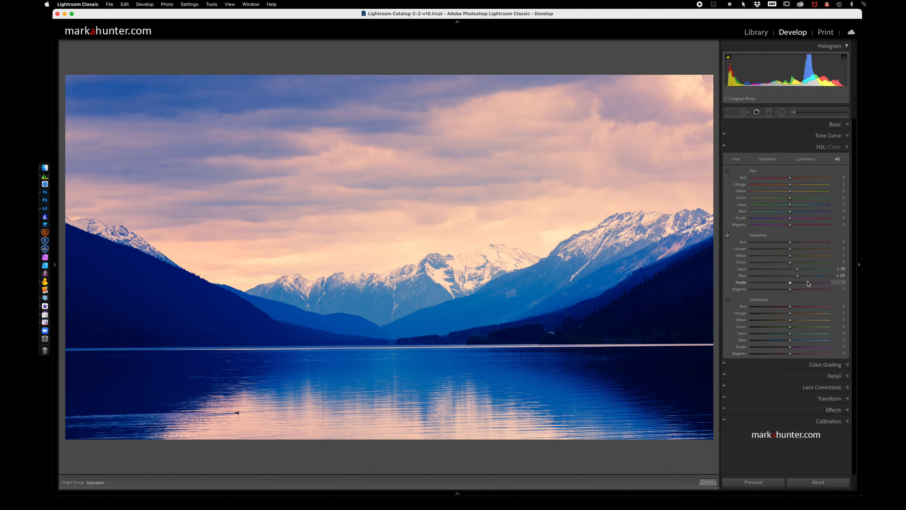
- Set the Blue saturation to +5 with the targeted adjustment tool on the mountainside, and finish the HSL adjustments
click(728, 236)
click(727, 236)
drag(616, 294, 612, 293)
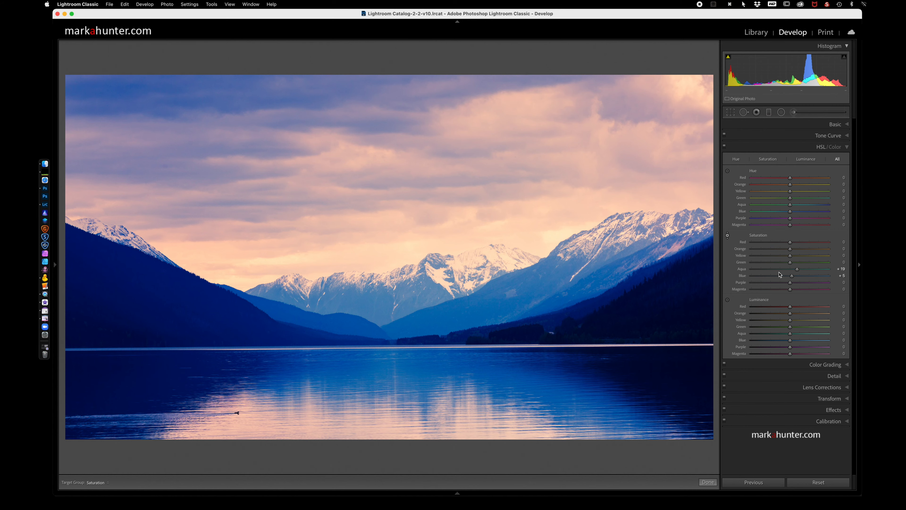
click(846, 147)
- Switch to the black-and-white beach portrait and set Contrast +22, Whites -28, Blacks -19 and Texture +23
key(Right)
key(Right)
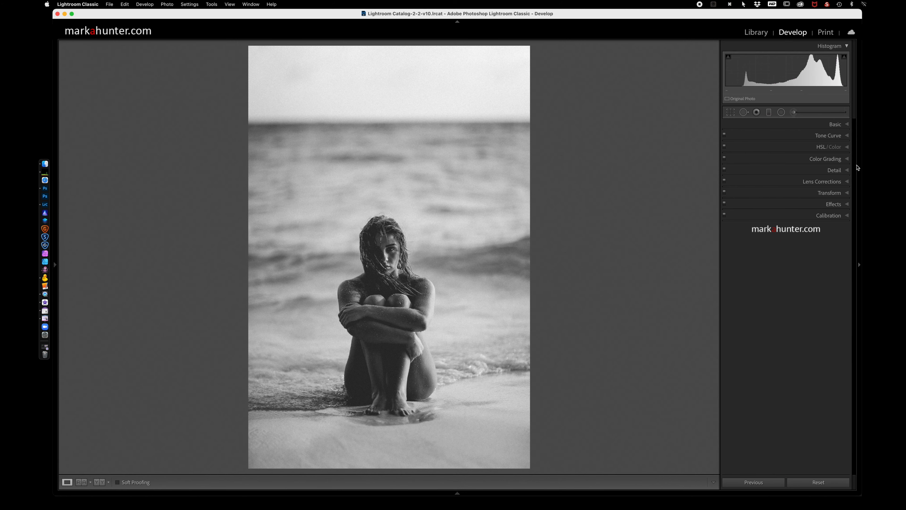
click(846, 124)
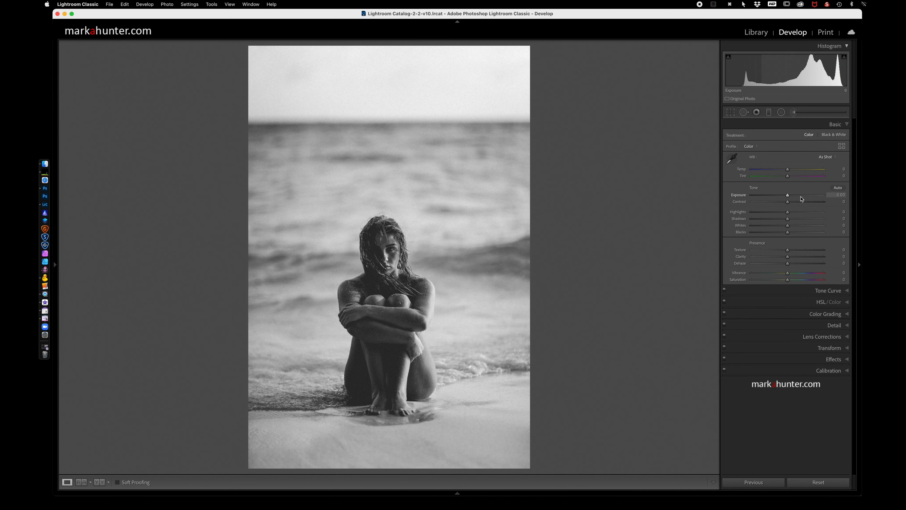
drag(788, 203, 796, 250)
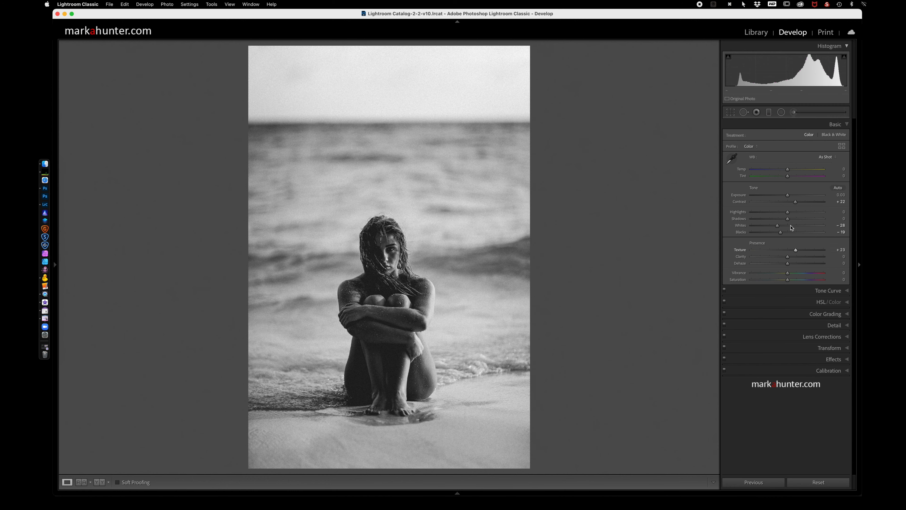
- Crop the portrait to a 1 x 1 square that excludes the sky and includes the woman's feet
click(730, 113)
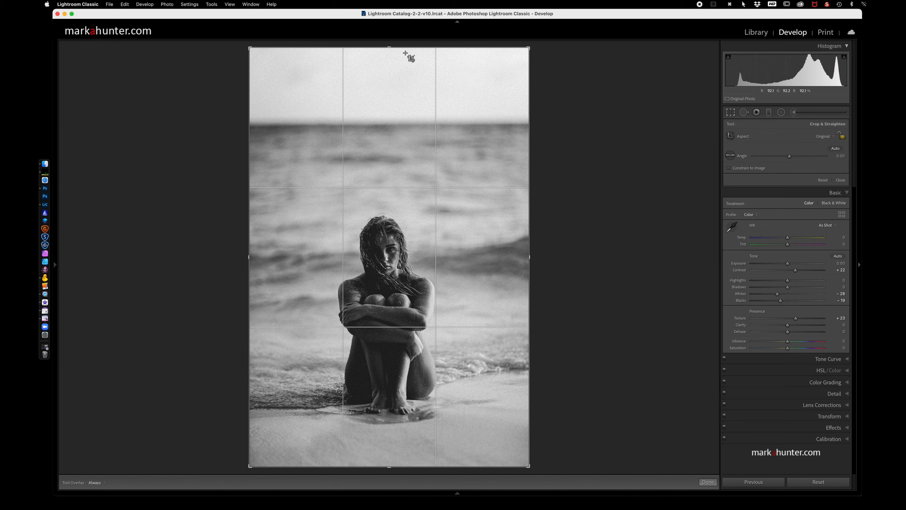
click(835, 140)
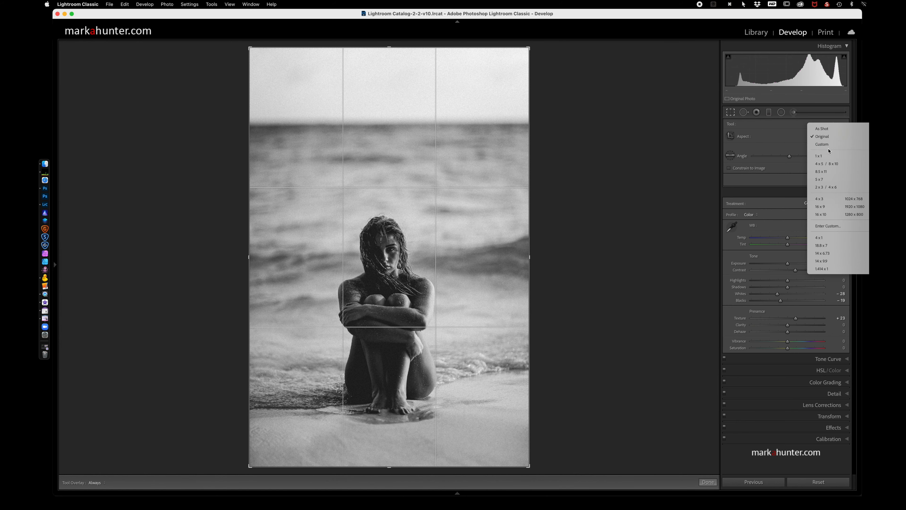
click(823, 156)
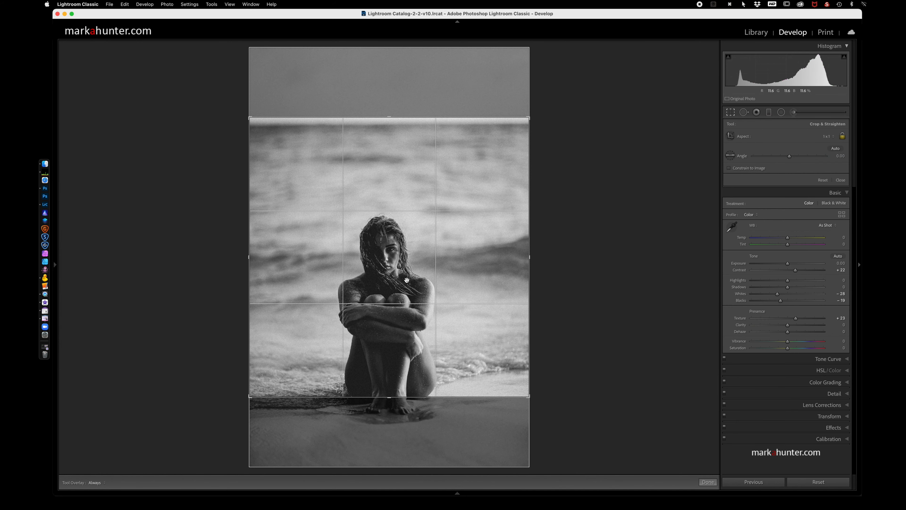
drag(406, 281, 407, 220)
click(730, 112)
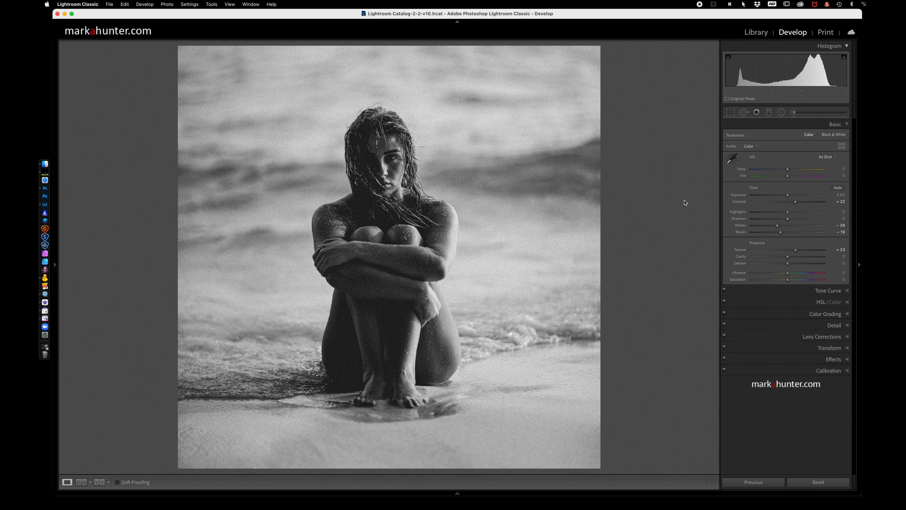
- Apply luminance noise reduction of 48 and sharpen the portrait with Amount 103 and Masking 94, previewing the edge mask
click(848, 327)
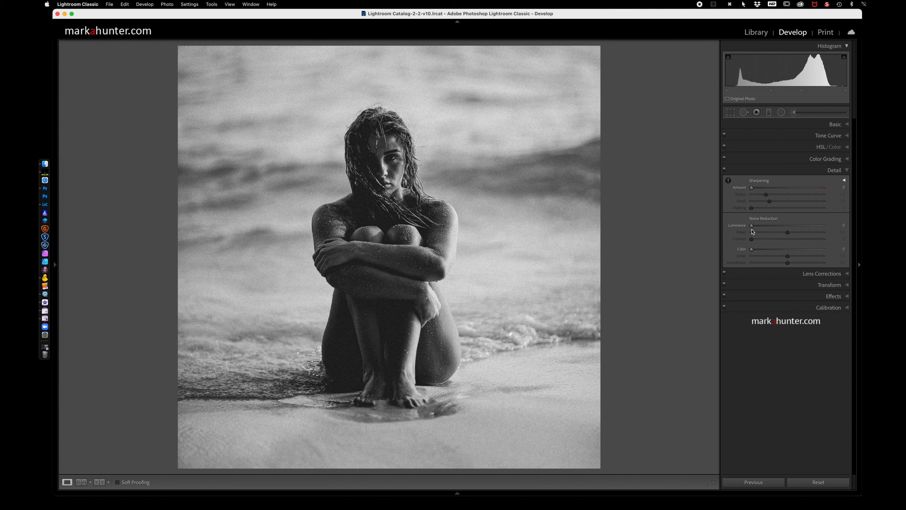
drag(752, 225, 787, 229)
drag(751, 188, 800, 188)
key(alt)
drag(751, 209, 820, 213)
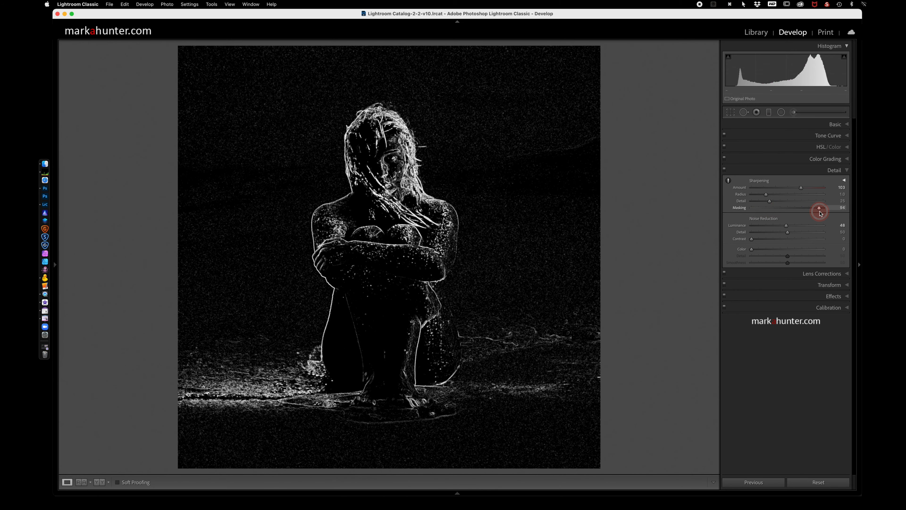
drag(820, 213, 820, 213)
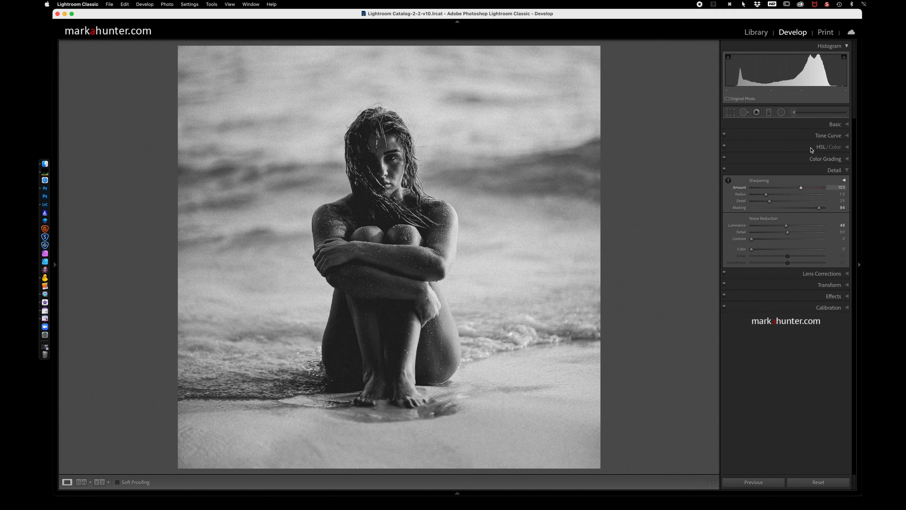
- Grade the portrait's highlights yellow with hue 55, saturation 75 and luminance +15, and compare the photo with and without this grading
click(846, 124)
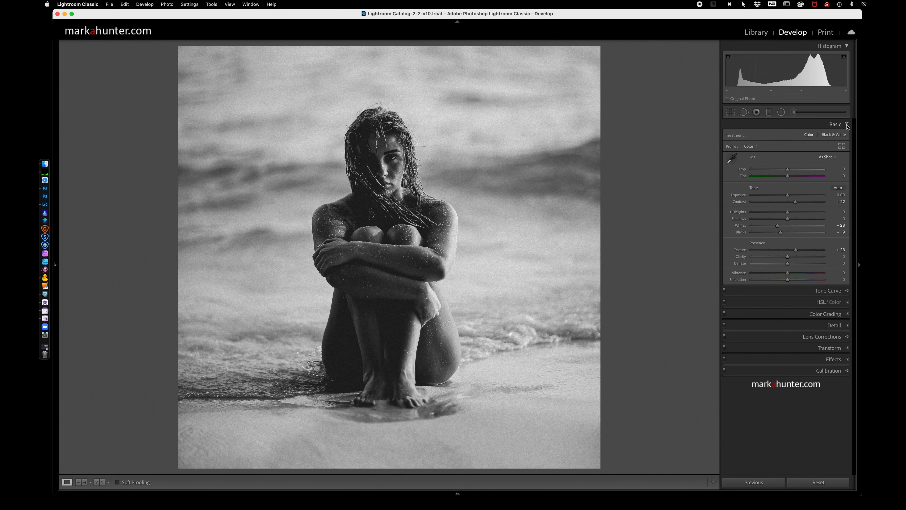
click(848, 315)
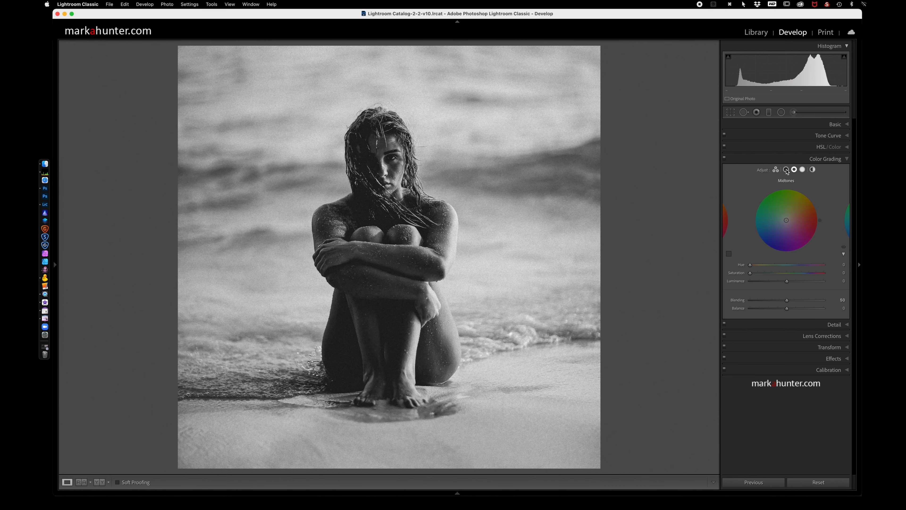
click(803, 170)
drag(750, 274, 826, 274)
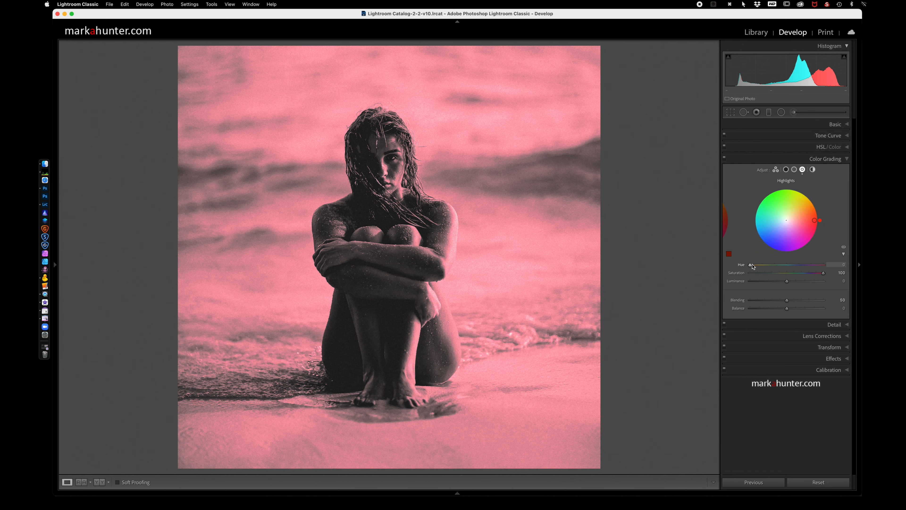
mouse_move(750, 264)
mouse_down()
mouse_move(771, 266)
mouse_move(761, 266)
mouse_up()
drag(824, 274, 792, 282)
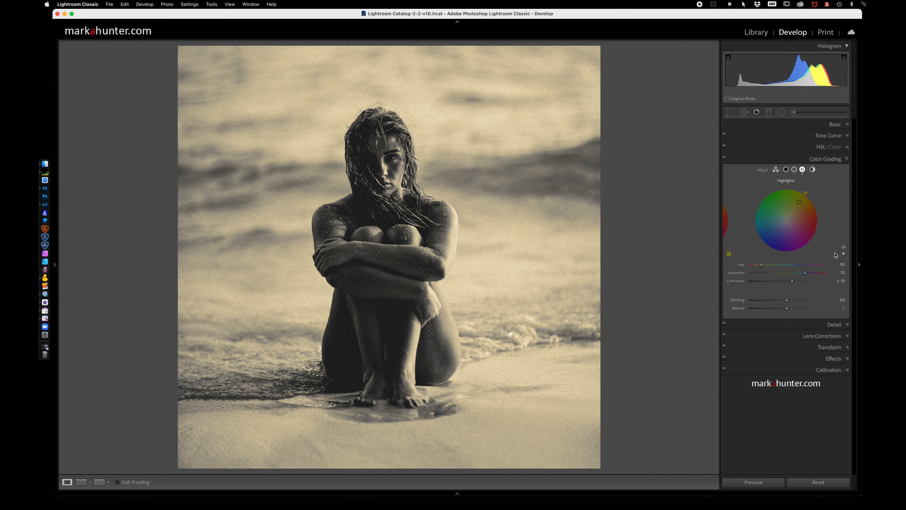
click(844, 247)
click(844, 248)
click(844, 247)
- Grade the portrait's shadows orange-brown with hue 26, saturation 71 and luminance -43, and preview the photo without this grading
click(787, 170)
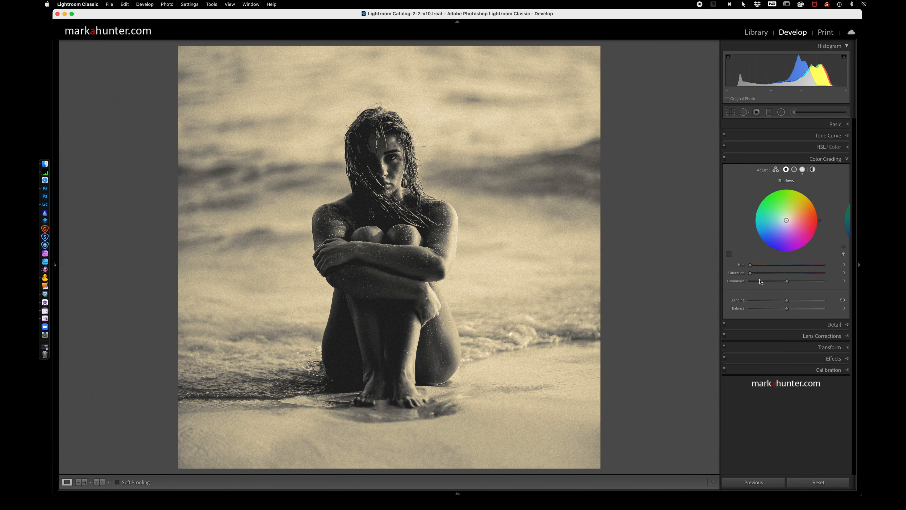
drag(750, 273, 844, 275)
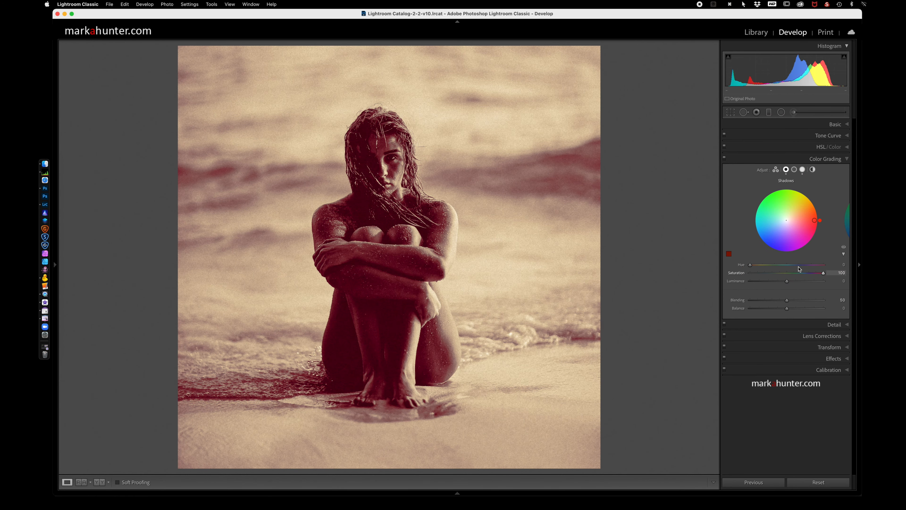
drag(750, 264, 771, 283)
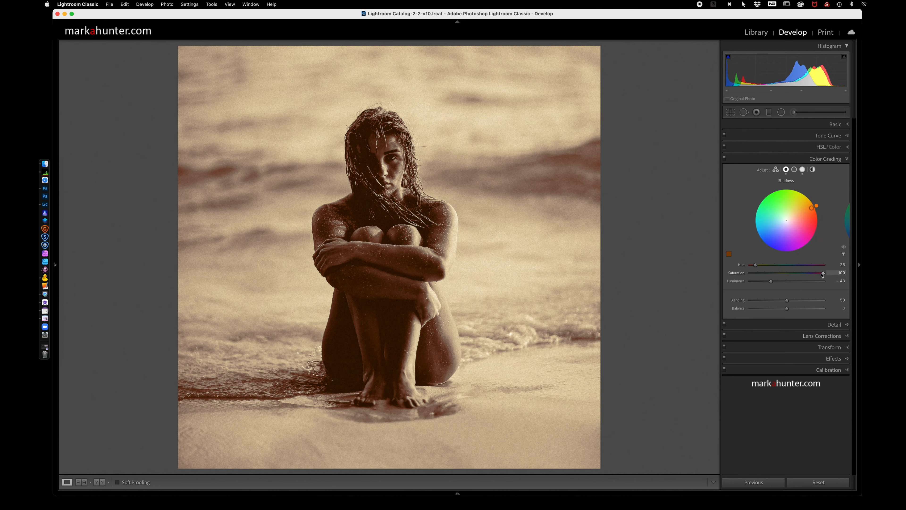
drag(823, 273, 802, 273)
click(844, 254)
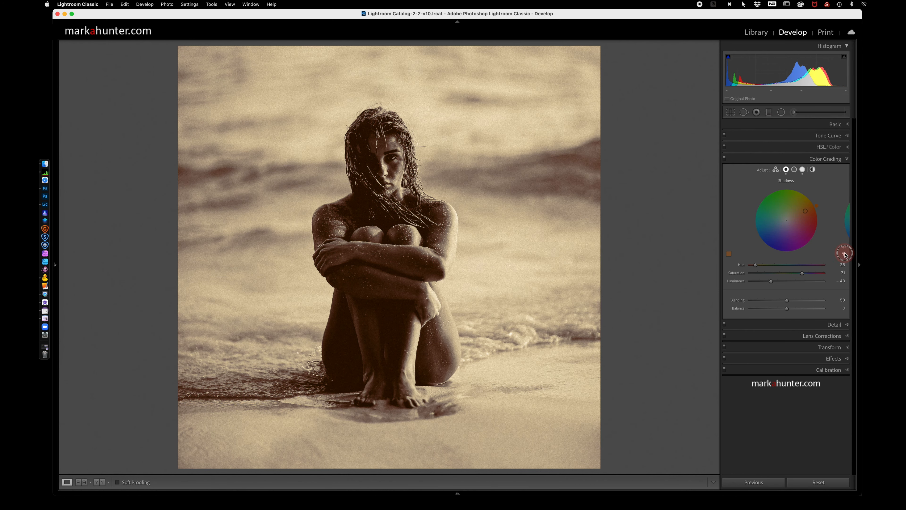
click(843, 248)
- Grade the beach portrait globally orange with saturation 33 and luminance -19, and compare it with and without colour grading
click(812, 170)
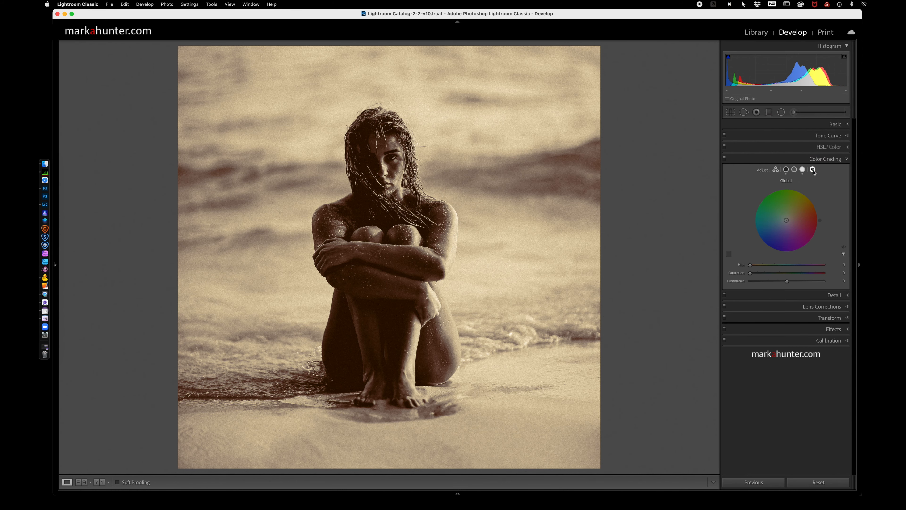
drag(750, 273, 841, 275)
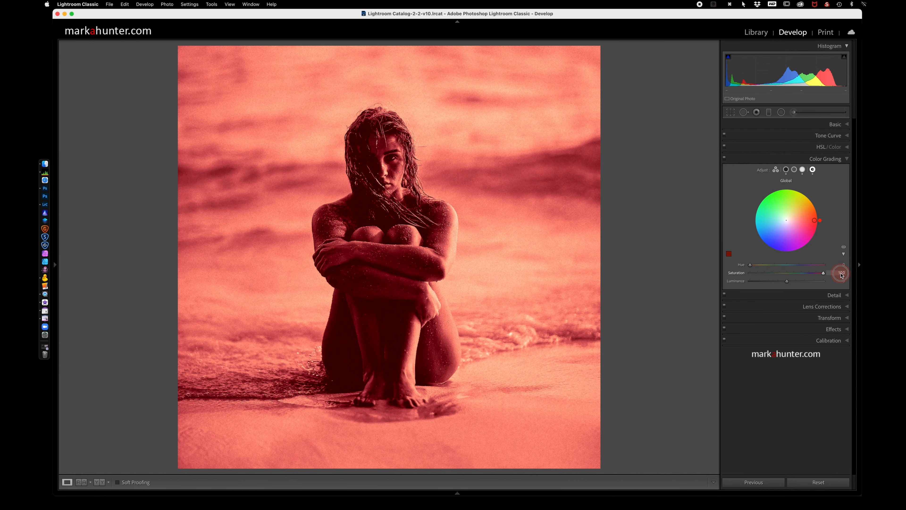
drag(750, 265, 757, 264)
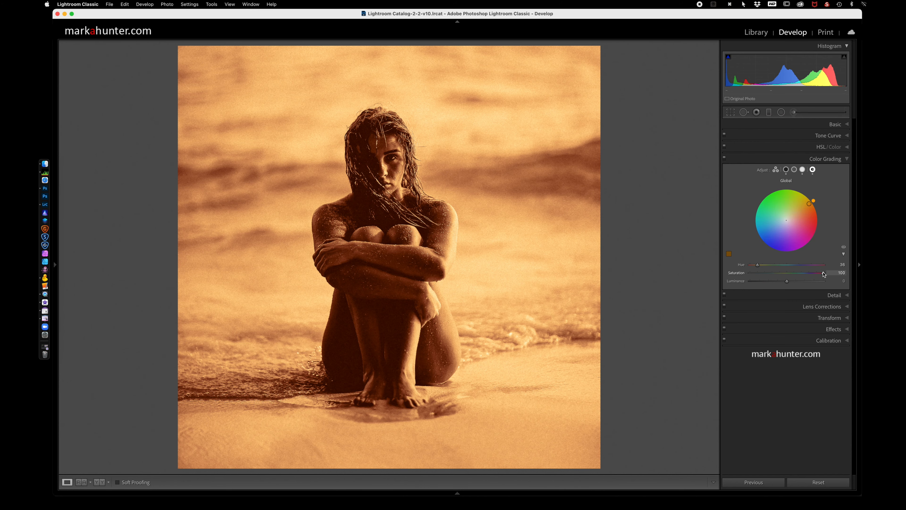
drag(824, 273, 779, 282)
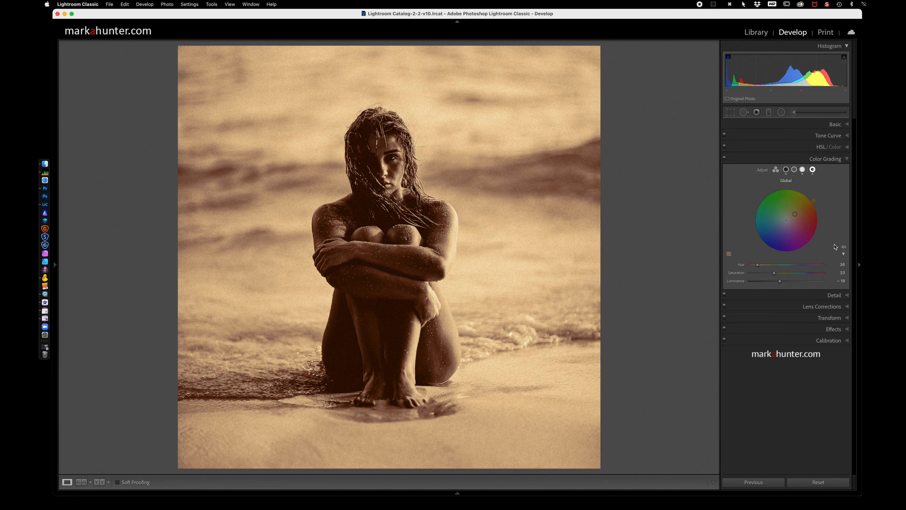
click(843, 247)
click(724, 159)
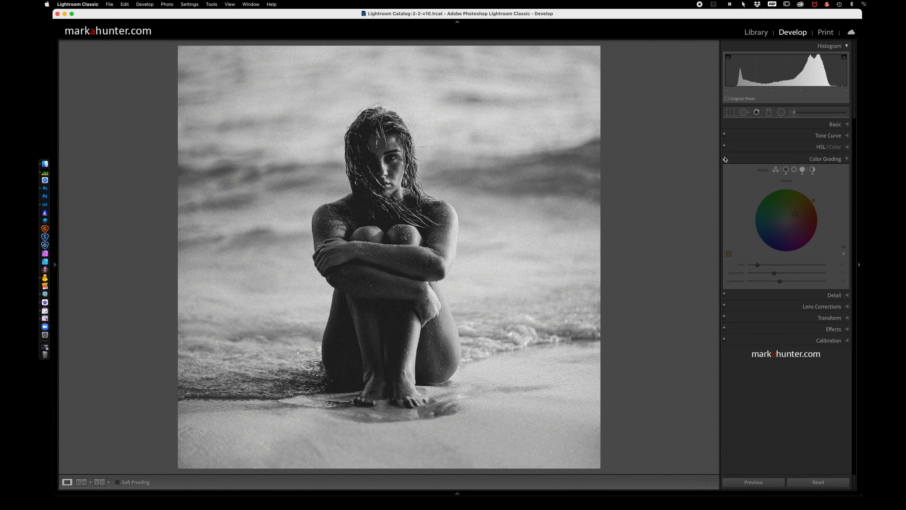
click(724, 159)
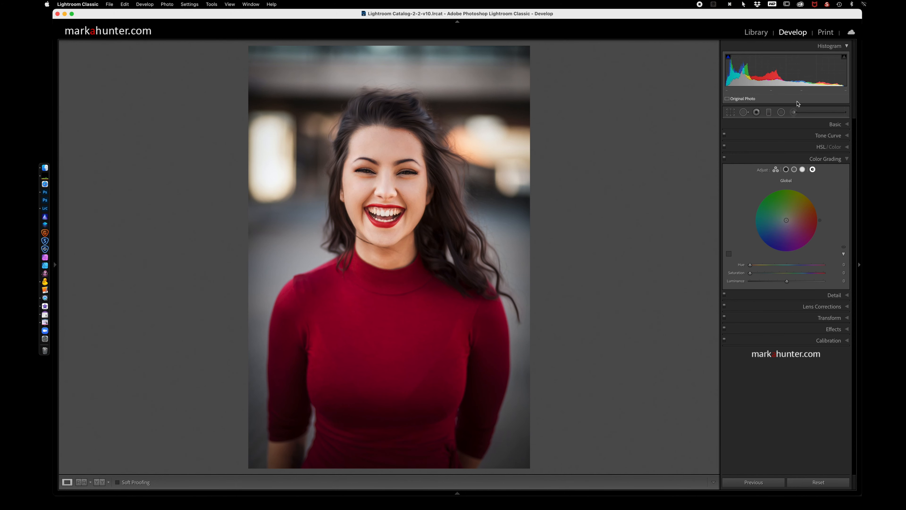
- Apply automatic tone adjustments to the red-sweater portrait and set its Shadows to -2
click(846, 124)
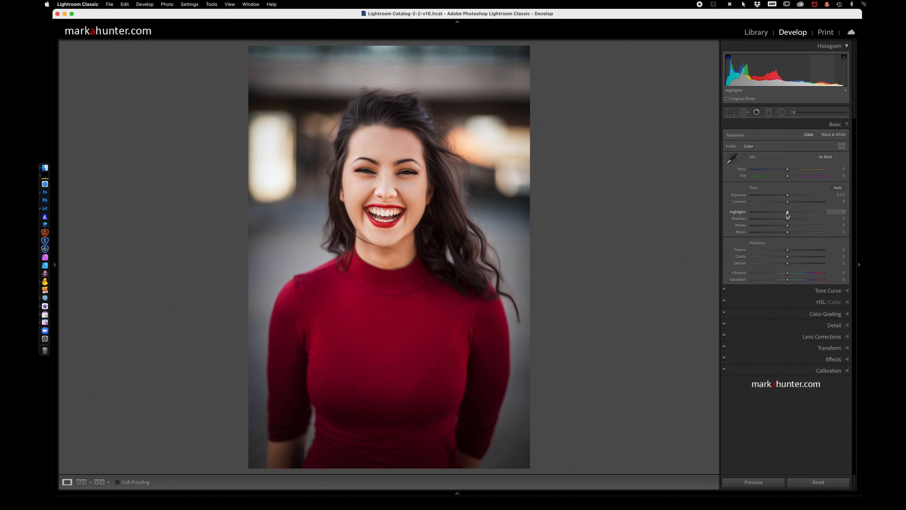
click(838, 188)
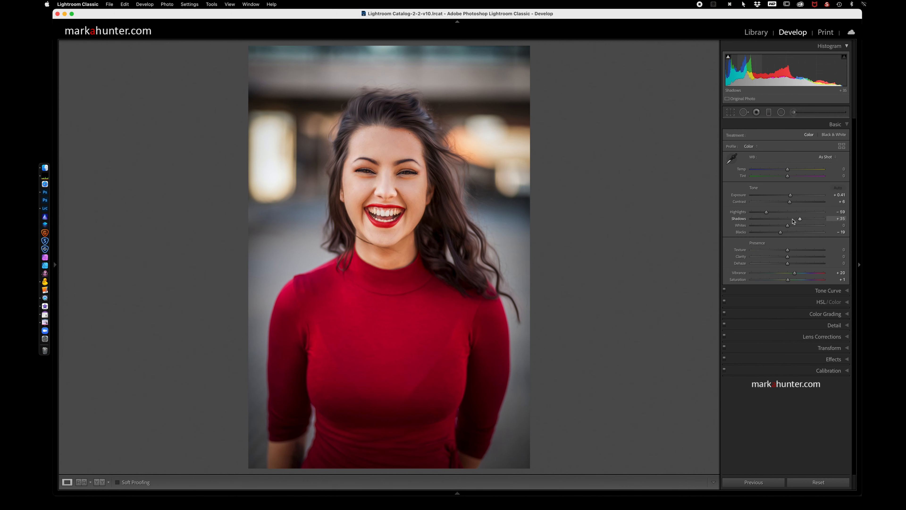
drag(799, 219, 786, 219)
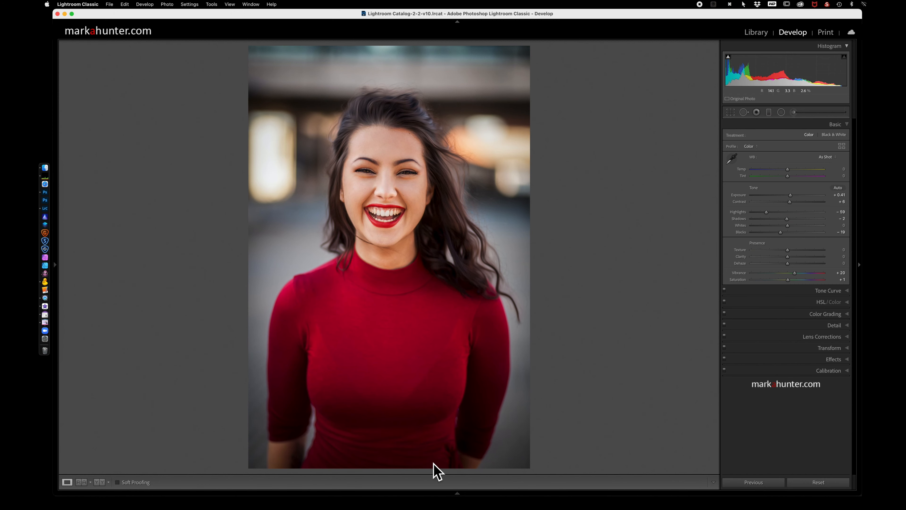
- Set the red-sweater portrait's Texture to +17, Vibrance to +6 and Contrast to +31
drag(788, 251, 791, 273)
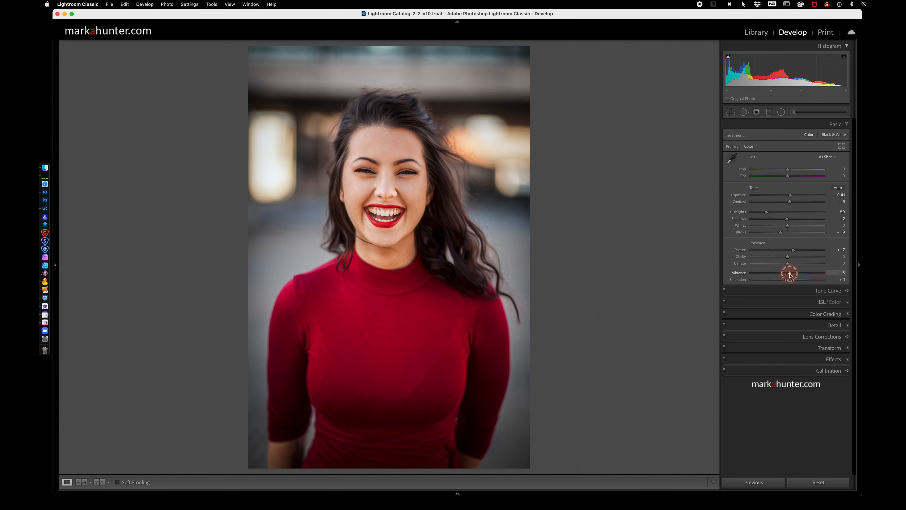
click(790, 202)
drag(790, 203, 798, 203)
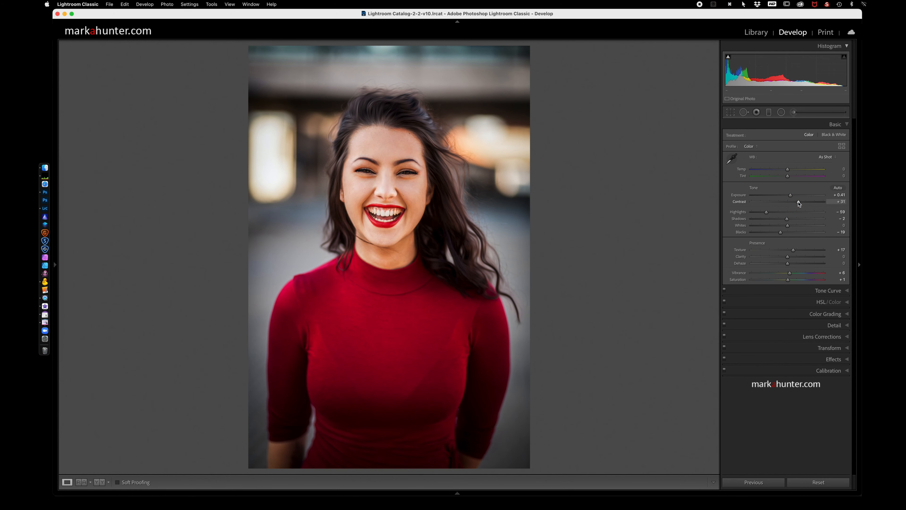
- Reduce the saturation of the photo's reds to -28 in the colour mixer and fine-tune their luminance
click(847, 302)
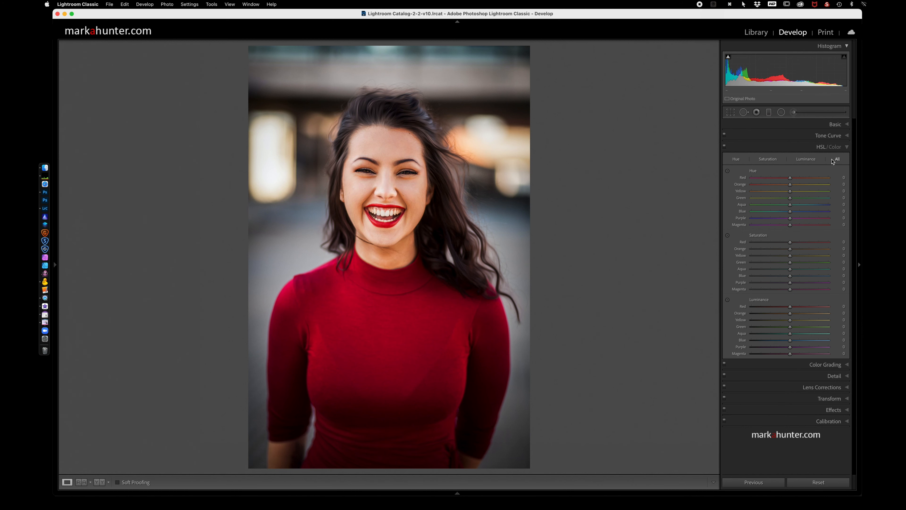
click(837, 148)
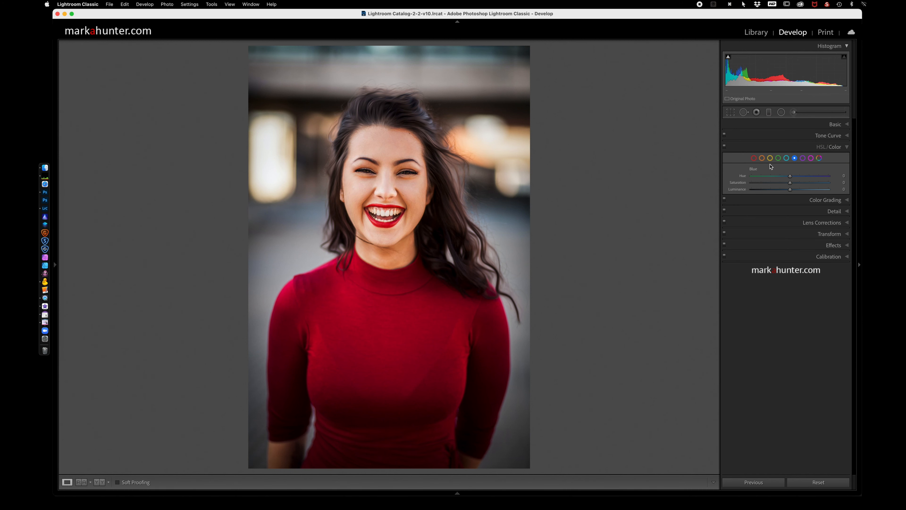
click(753, 159)
drag(790, 183, 779, 184)
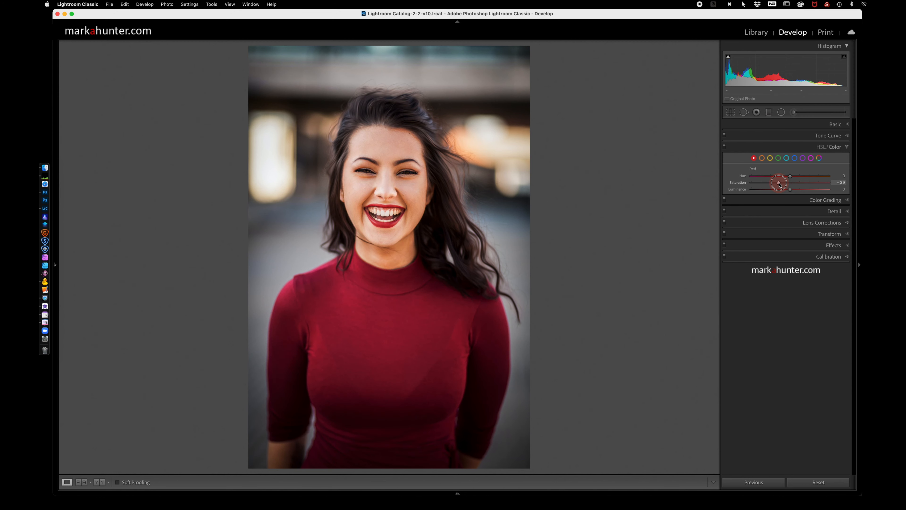
drag(790, 189, 789, 192)
- Grade the red-sweater portrait's highlights orange-yellow with hue 44 and saturation 43, and raise their luminance slightly
click(848, 201)
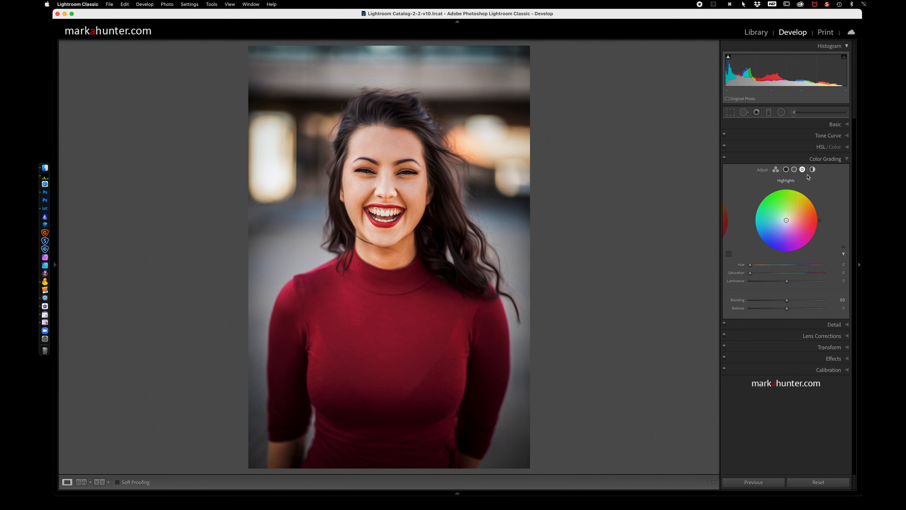
click(749, 266)
click(749, 273)
drag(749, 273, 830, 272)
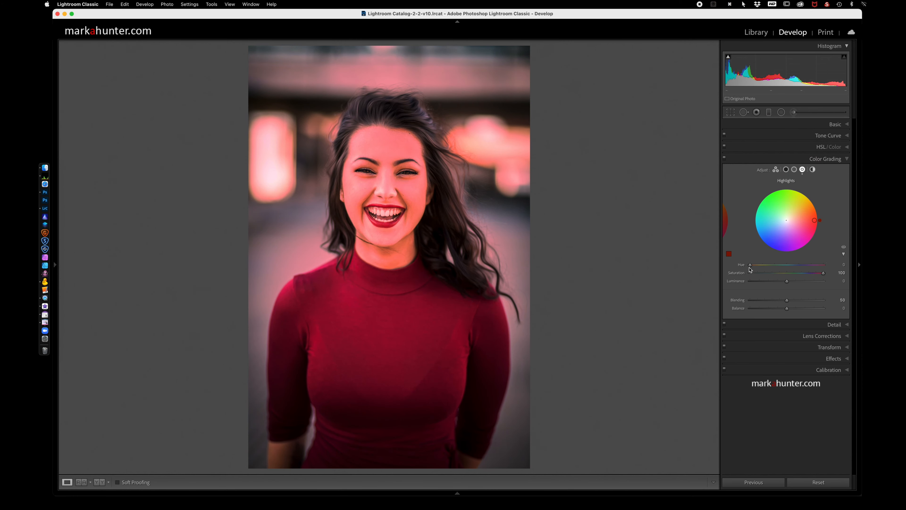
drag(750, 265, 760, 266)
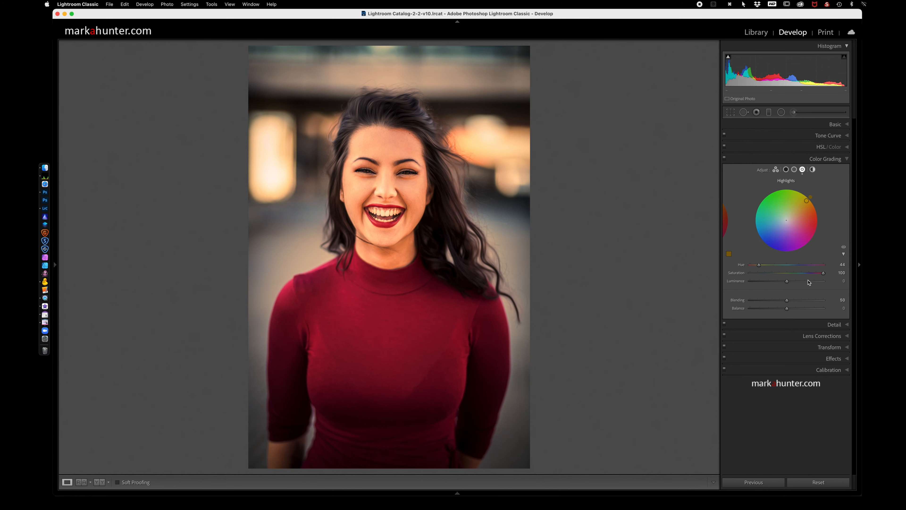
click(823, 273)
drag(823, 274, 782, 278)
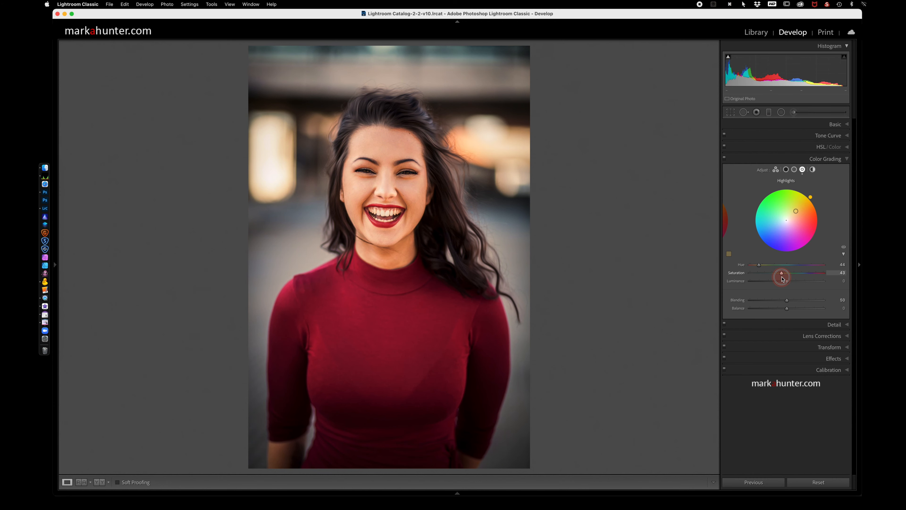
drag(782, 279, 782, 278)
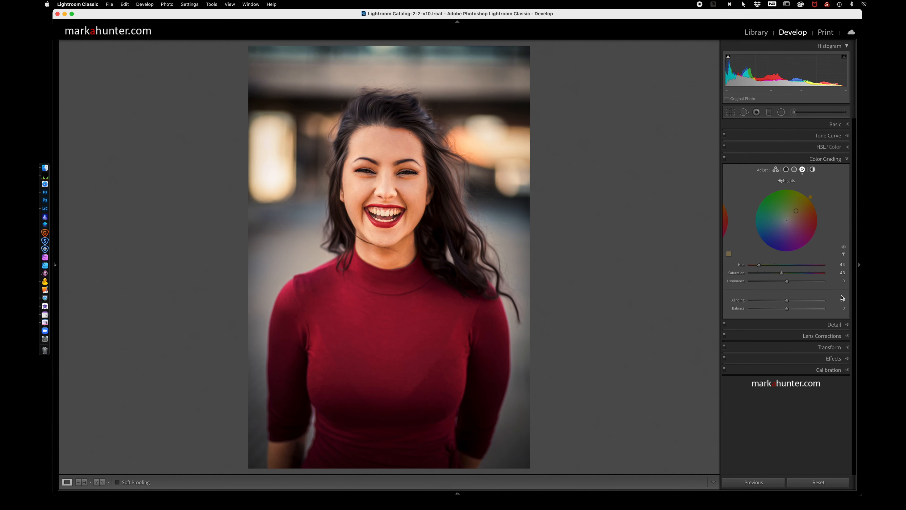
click(788, 281)
drag(788, 283, 789, 282)
- Compare the red-sweater portrait with and without its highlight grading several times
click(844, 248)
click(843, 248)
click(844, 248)
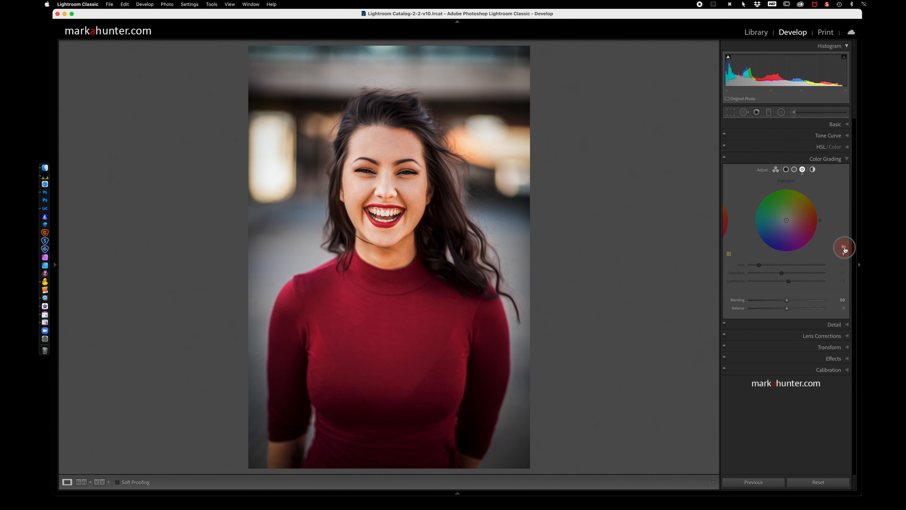
click(844, 248)
click(843, 247)
click(844, 248)
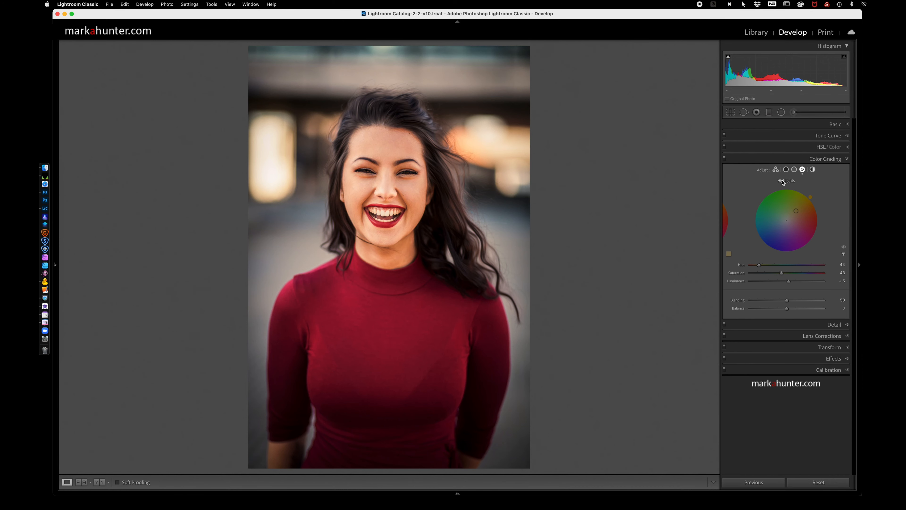
- Grade the red-sweater portrait's shadows by adjusting their saturation and hue, and compare the photo with and without this grading
click(786, 170)
drag(749, 272, 845, 277)
drag(749, 265, 799, 275)
click(843, 247)
click(844, 247)
click(844, 247)
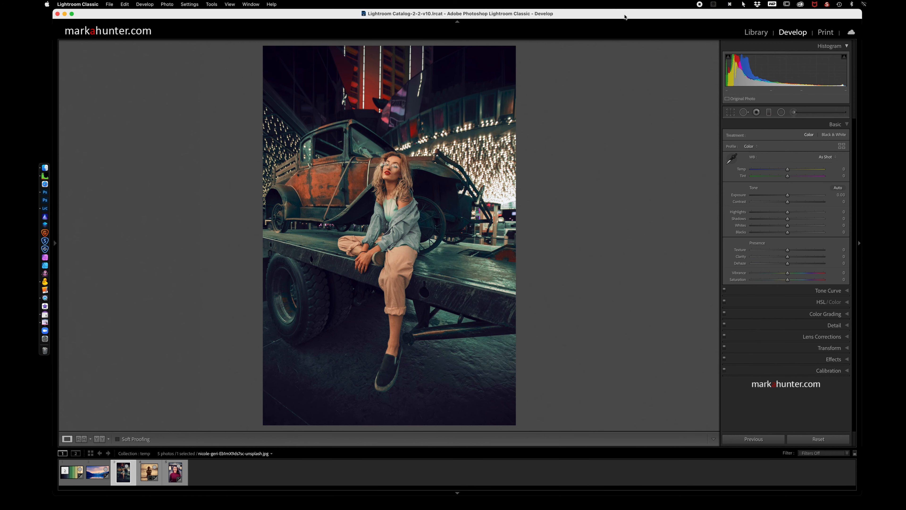
- Check the vintage-truck photo's file information overlay and hide it again
key(i)
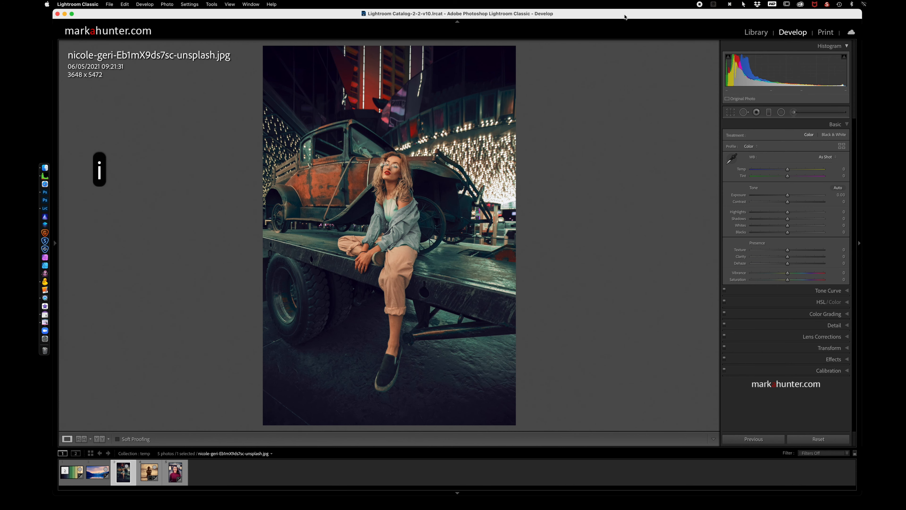
key(i)
key(i)
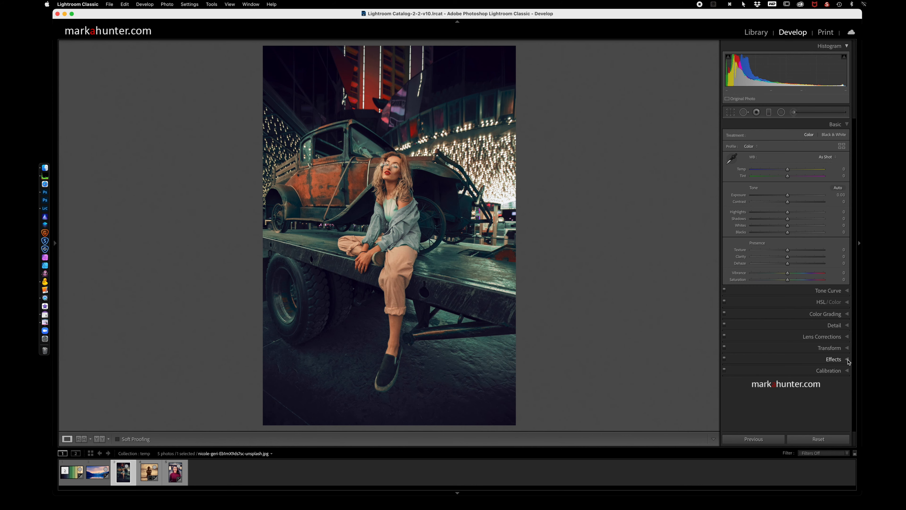
- Darken the edges of the vintage-truck photo with a Highlight Priority post-crop vignette of amount -27
click(848, 361)
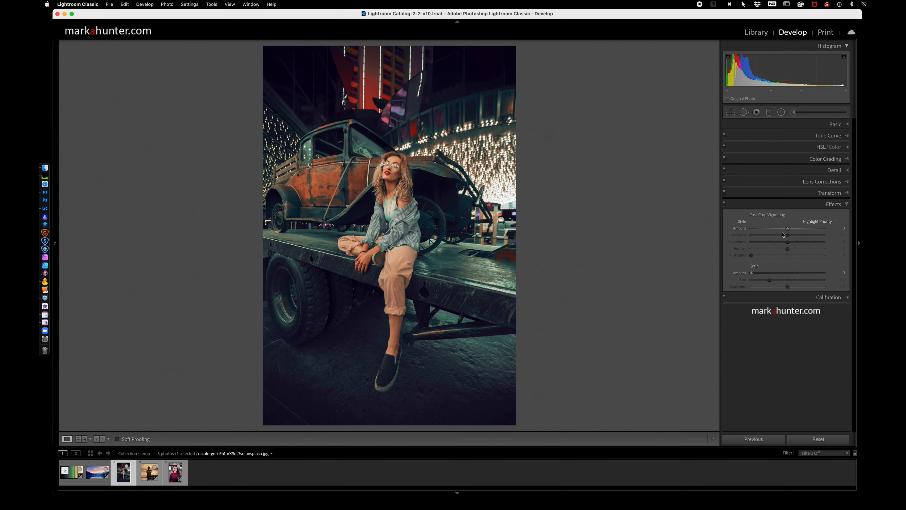
drag(788, 229, 779, 230)
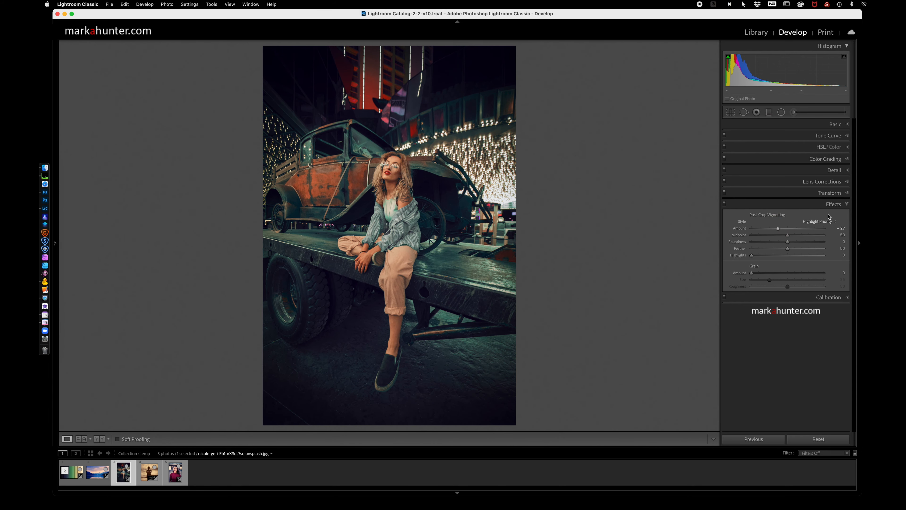
click(847, 125)
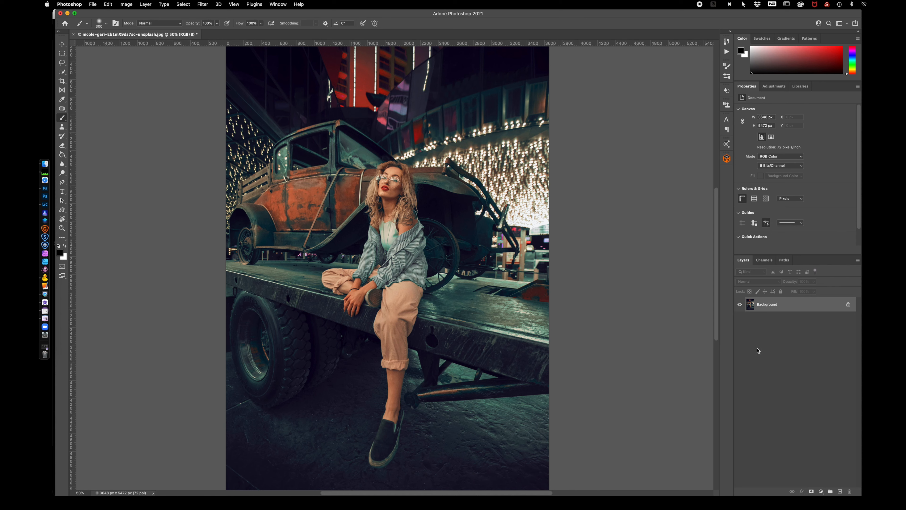
- In Photoshop, add a Color Lookup adjustment layer to the truck photo and apply the Crisp_Warm.look 3D LUT
click(820, 492)
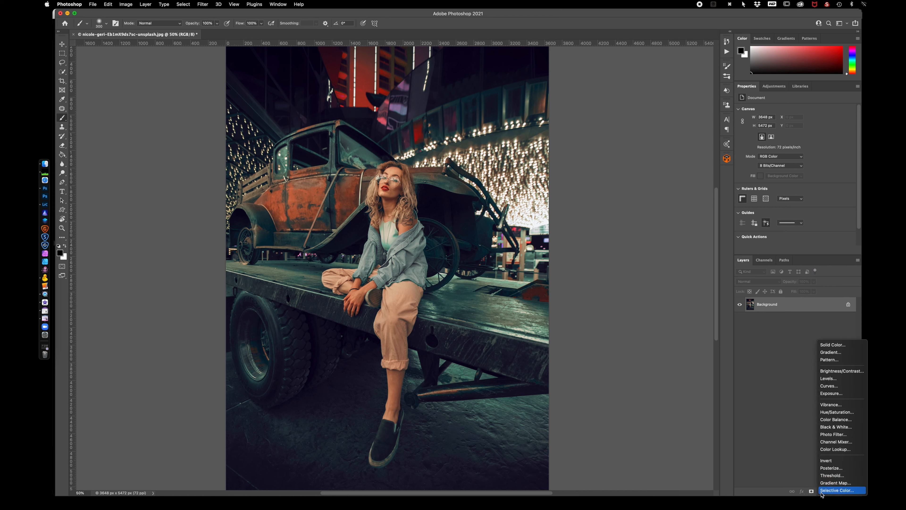
click(833, 449)
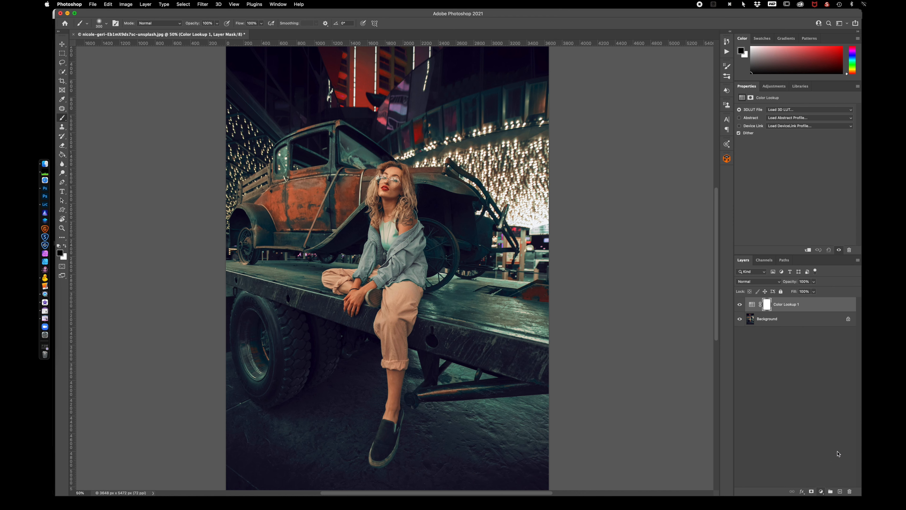
click(803, 110)
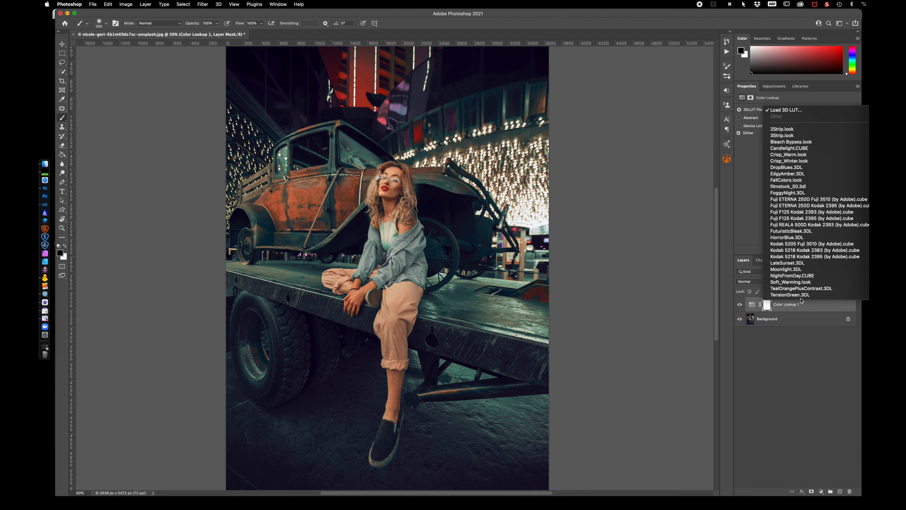
click(791, 155)
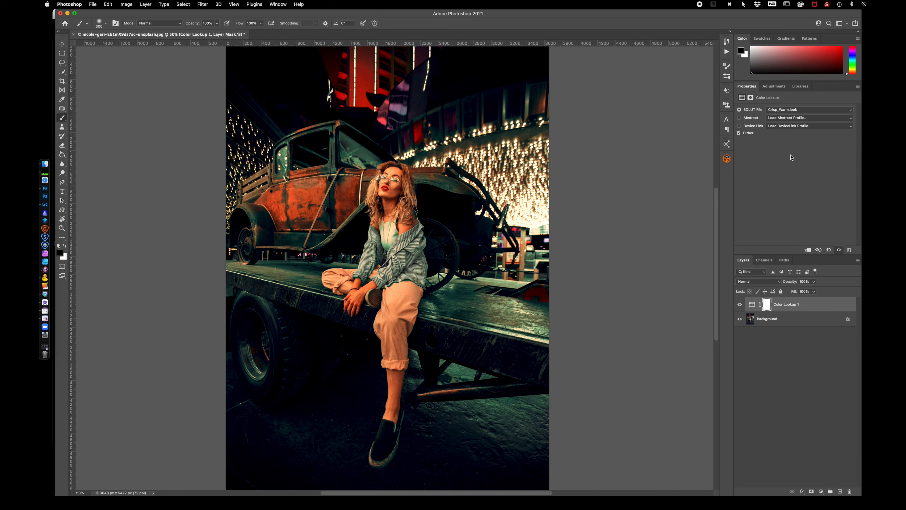
- Try the Crisp_Winter.look 3D LUT on the Color Lookup layer and replace it with LateSunset.3DL
click(802, 111)
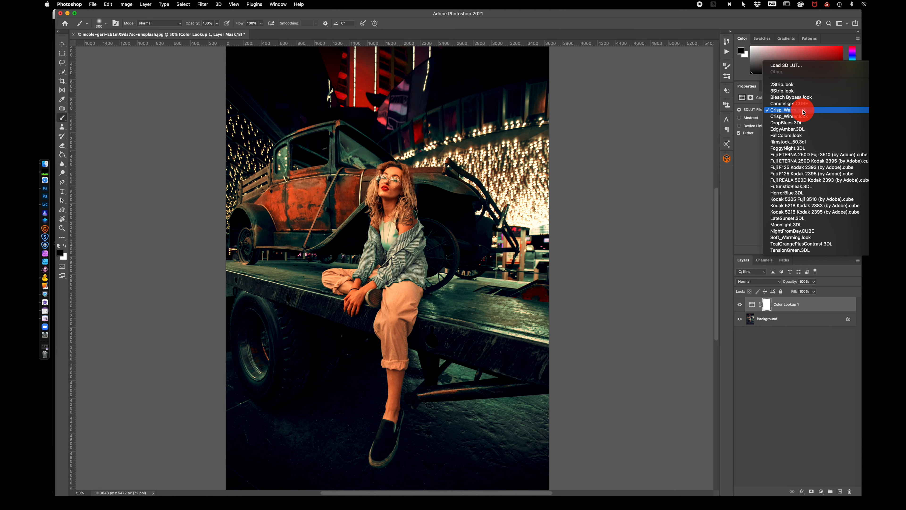
click(801, 117)
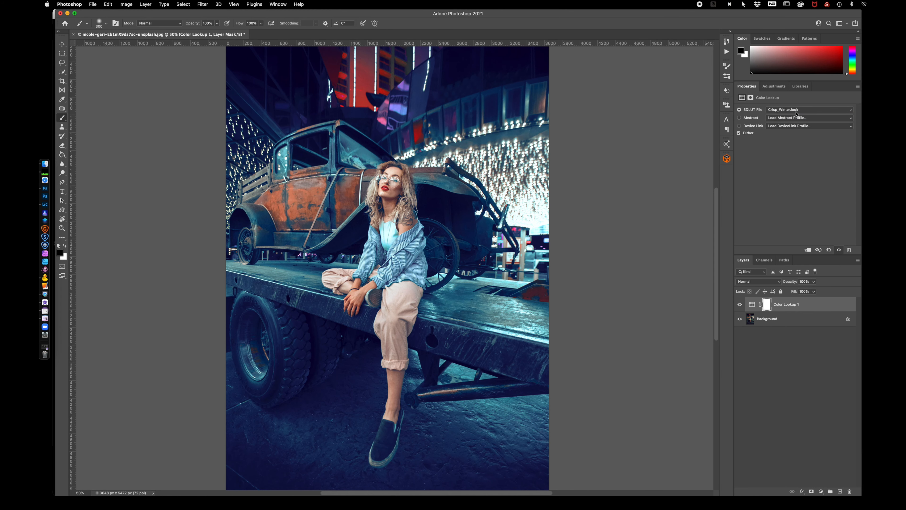
click(796, 113)
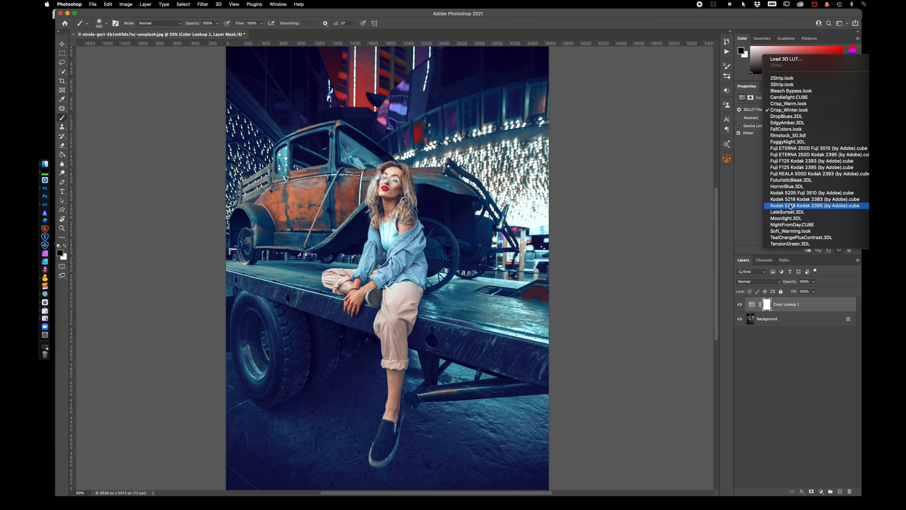
click(793, 212)
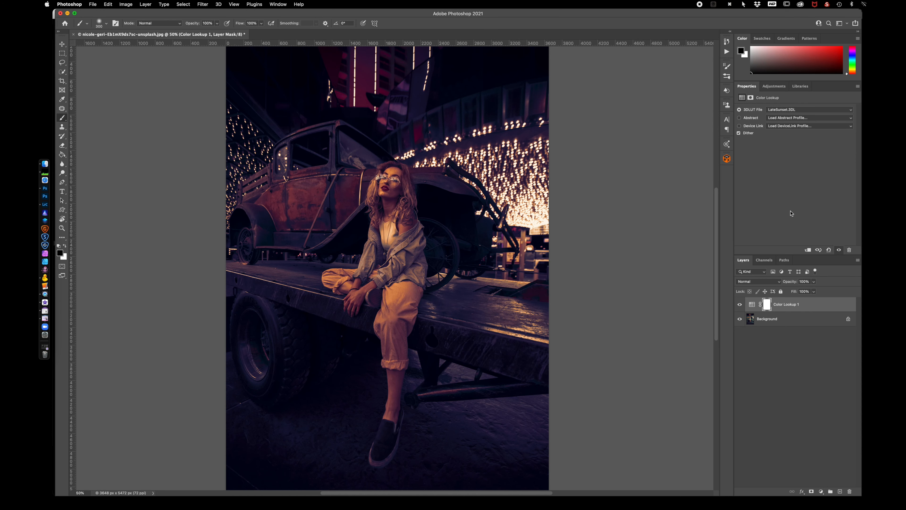
- Review the available 3D LUTs, keep LateSunset.3DL, and compare the truck photo with and without the Color Lookup layer
click(804, 111)
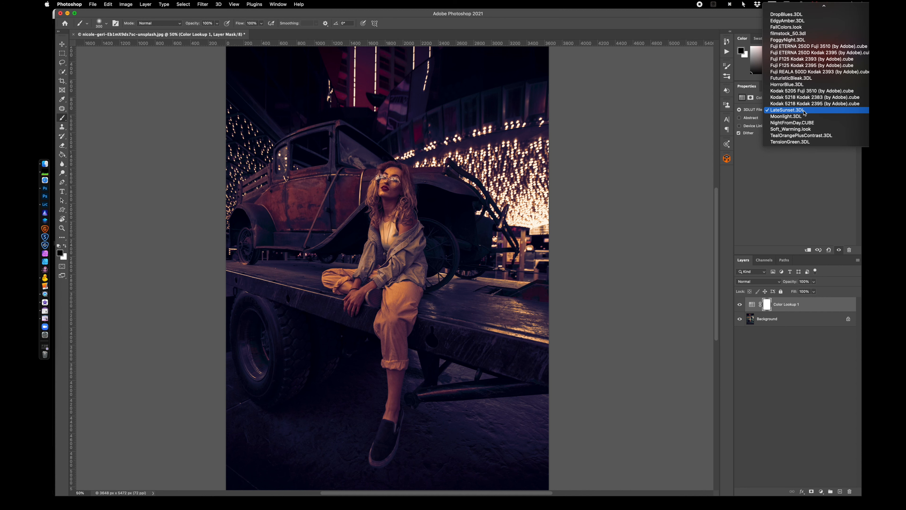
click(805, 110)
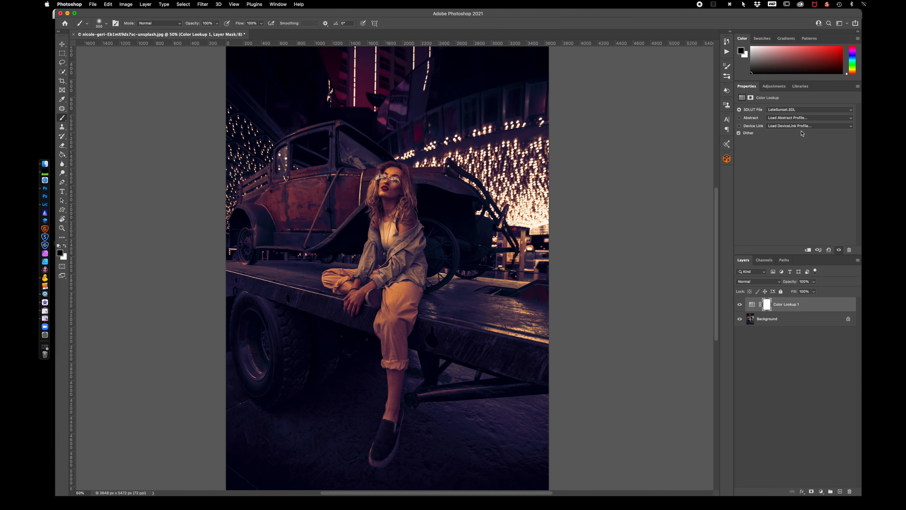
click(738, 306)
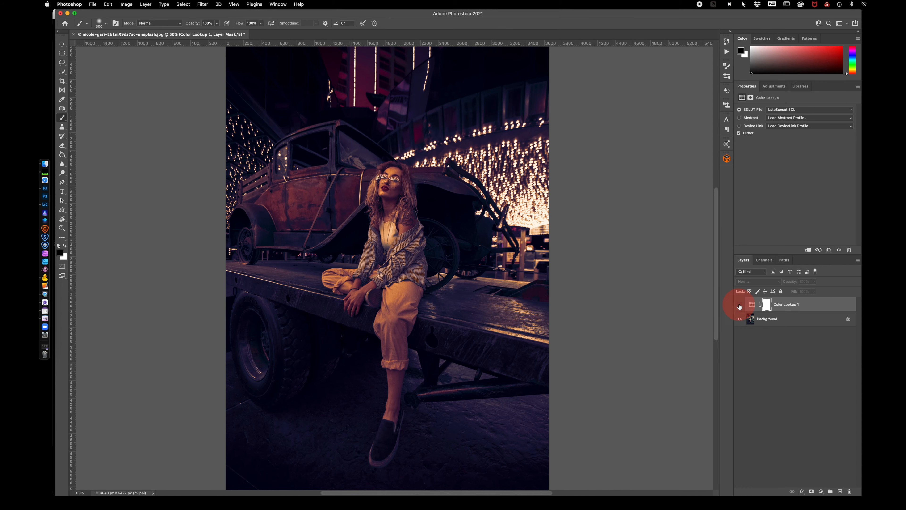
click(738, 305)
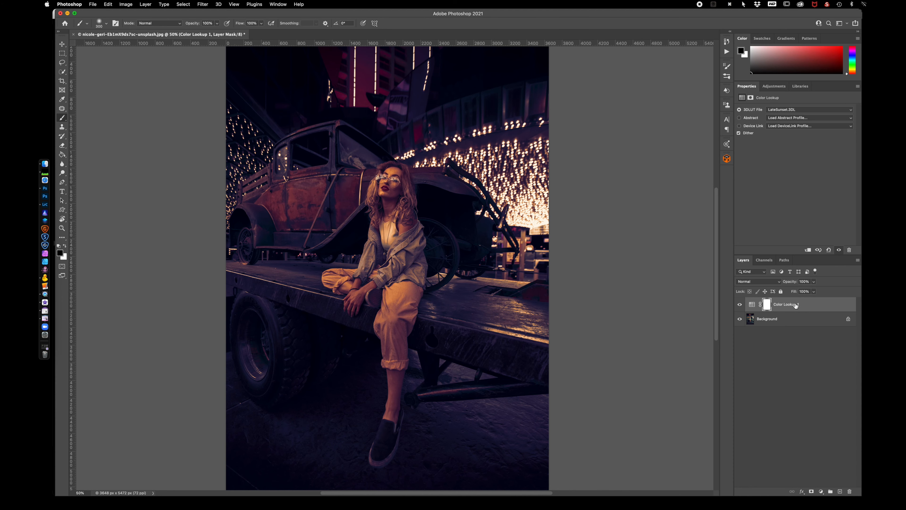
- Set the Color Lookup layer's blend mode to Overlay and its opacity to 30%
click(765, 282)
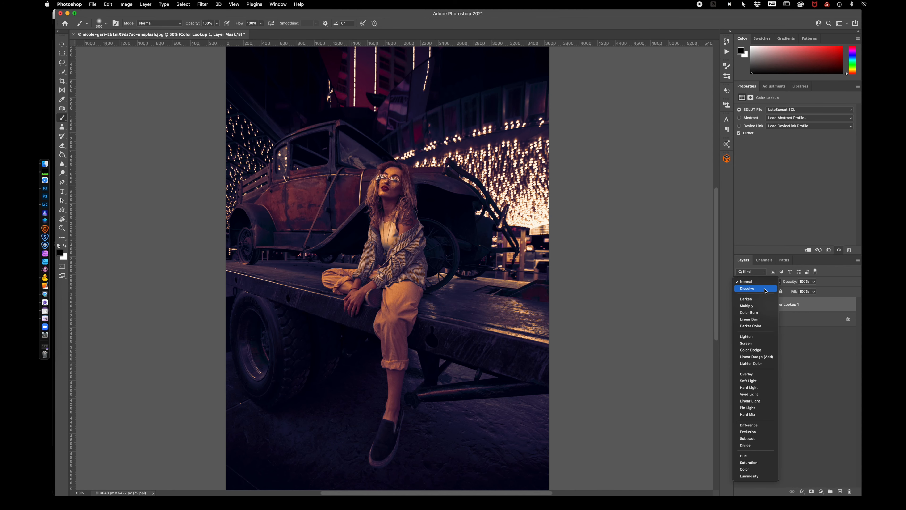
click(753, 375)
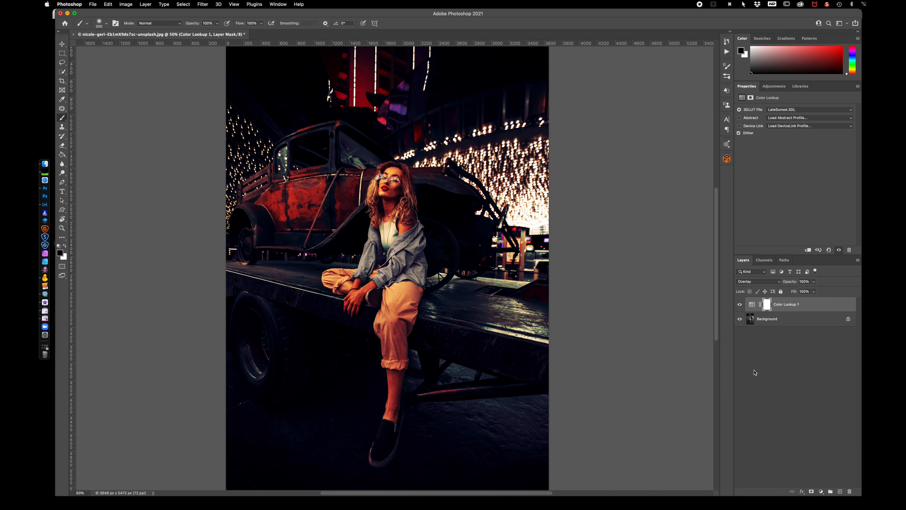
click(792, 283)
drag(792, 282, 766, 283)
- Compare the truck photo before and after the Overlay grade by hiding and showing the Color Lookup layer
click(739, 305)
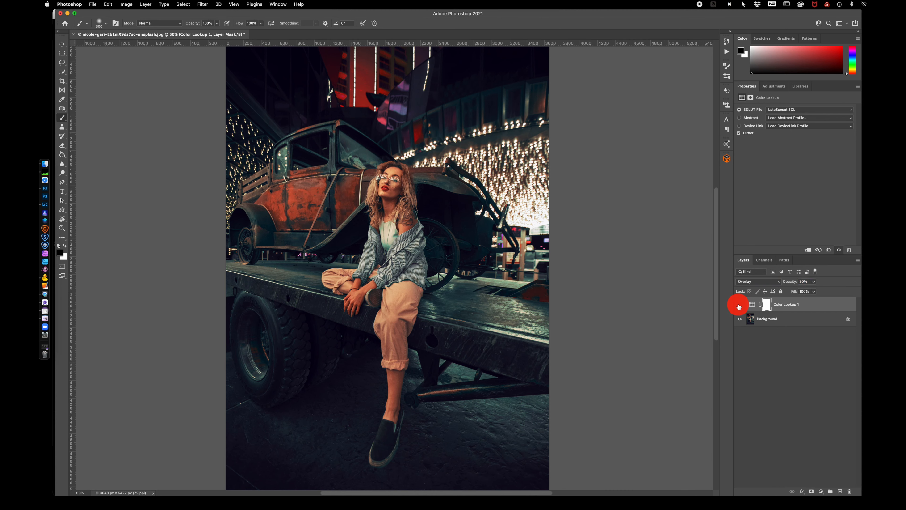
click(739, 306)
click(739, 304)
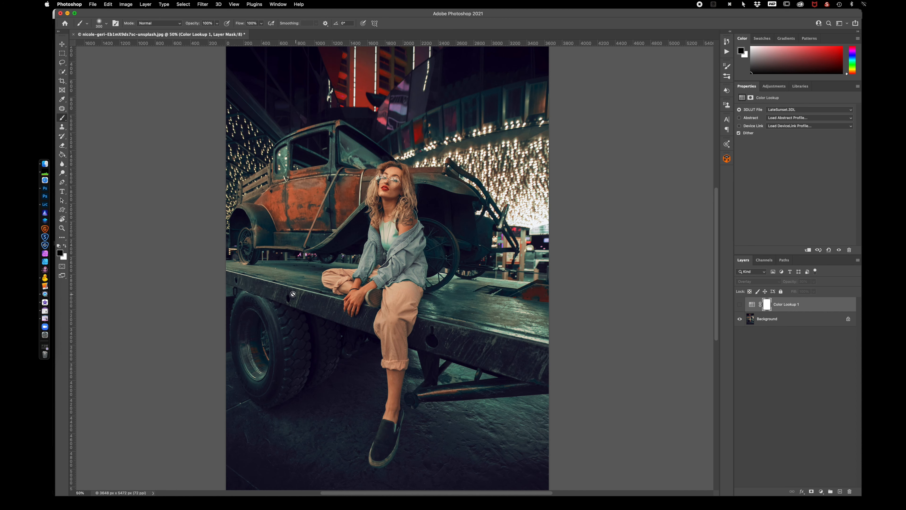
click(739, 304)
- Target the Color Lookup layer's mask and set up the Brush tool with the Soft Round 300 px brush and black foreground
click(766, 305)
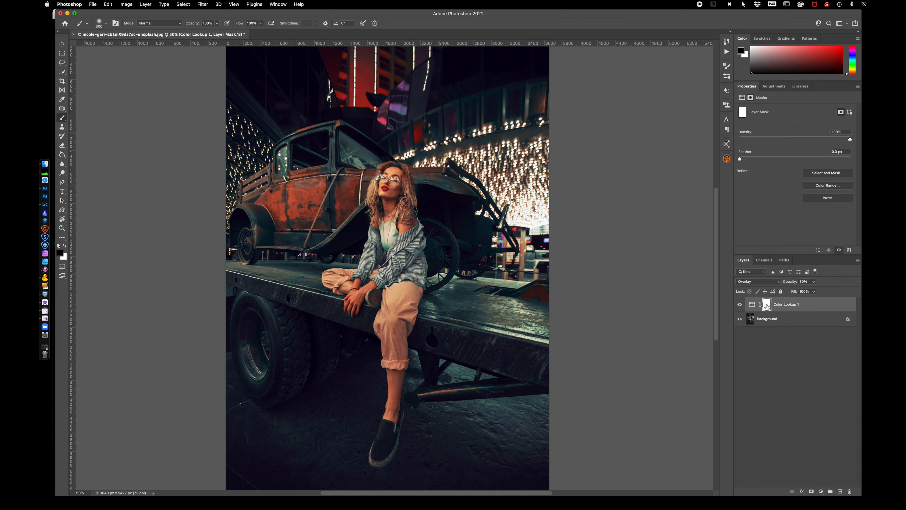
key(b)
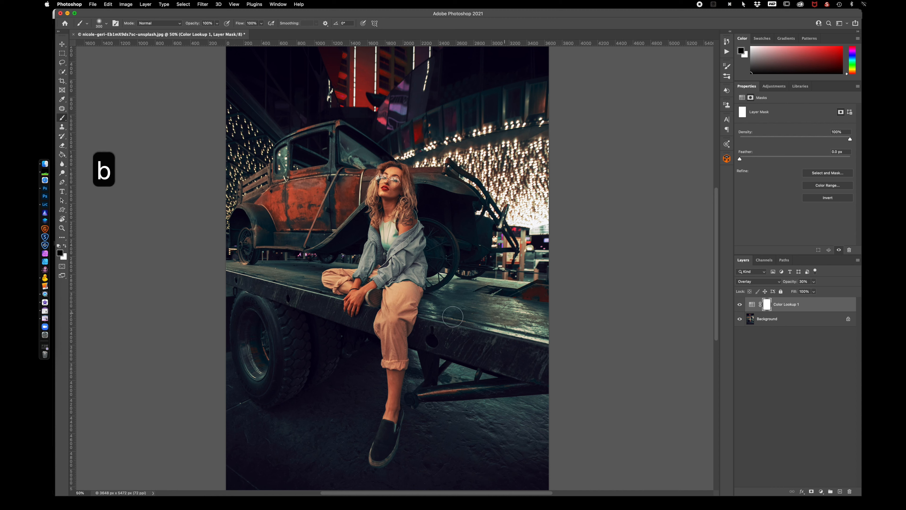
key(d)
key(x)
click(105, 24)
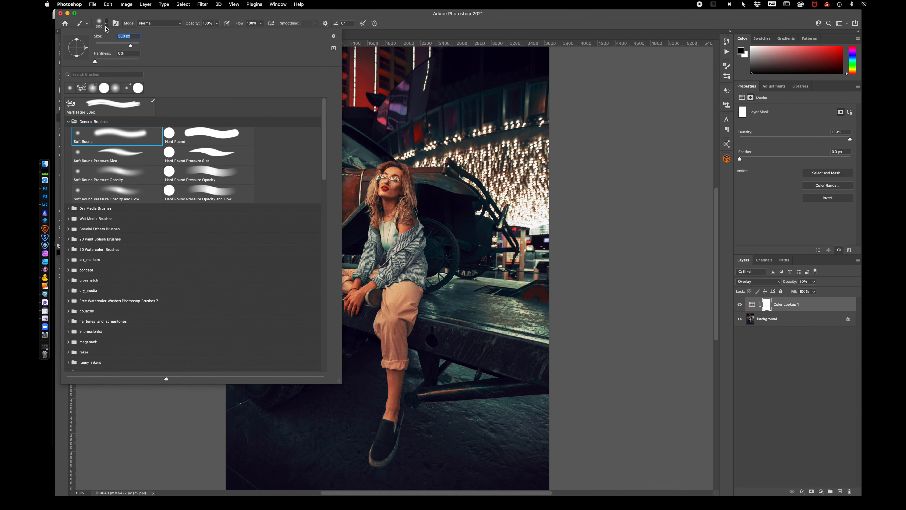
click(105, 133)
click(583, 29)
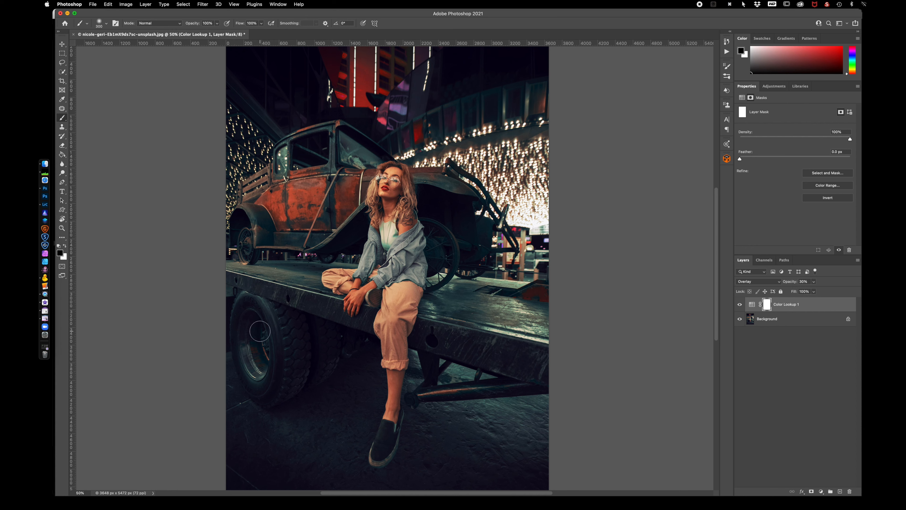
- Paint black on the Color Lookup mask over the large wheel, truck bed, cab windows, hood and front wheel area
mouse_move(251, 320)
mouse_down()
mouse_move(254, 362)
mouse_move(243, 280)
mouse_move(296, 287)
mouse_move(275, 272)
mouse_move(307, 264)
mouse_move(301, 274)
mouse_move(309, 279)
mouse_up()
mouse_move(433, 317)
mouse_down()
mouse_move(426, 337)
mouse_move(537, 369)
mouse_move(536, 316)
mouse_move(462, 302)
mouse_move(460, 290)
mouse_move(476, 282)
mouse_move(510, 287)
mouse_move(461, 297)
mouse_up()
drag(338, 145, 372, 158)
drag(282, 156, 286, 162)
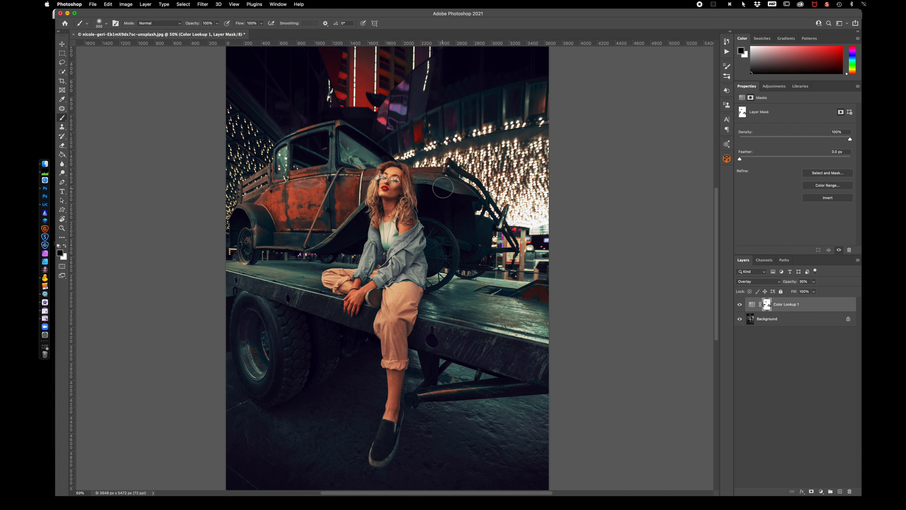
drag(435, 185, 468, 207)
drag(482, 238, 480, 247)
- Check the masking by disabling and re-enabling the layer mask, and by hiding and showing the Color Lookup layer
shift+click(766, 304)
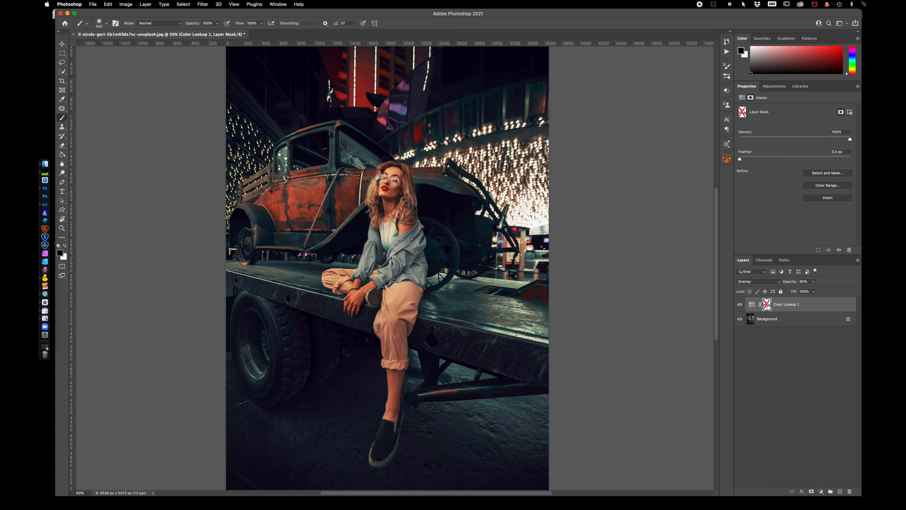
shift+click(767, 306)
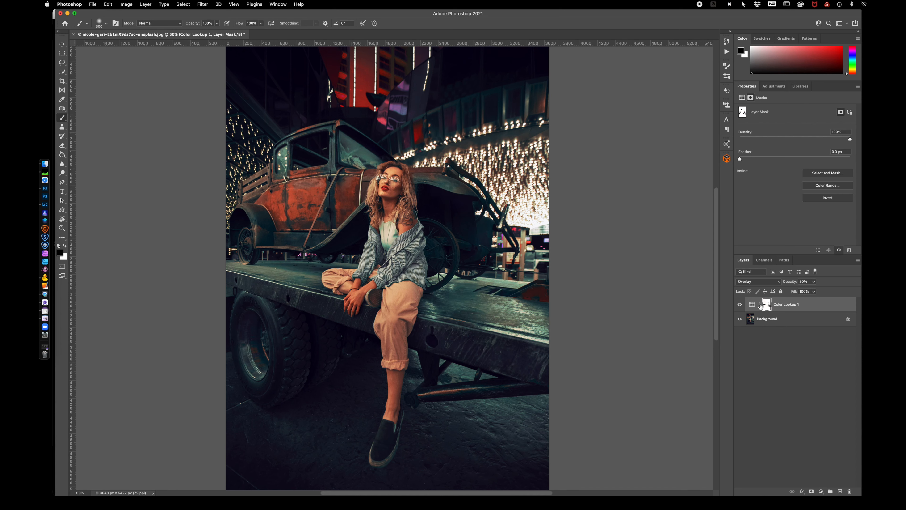
click(739, 304)
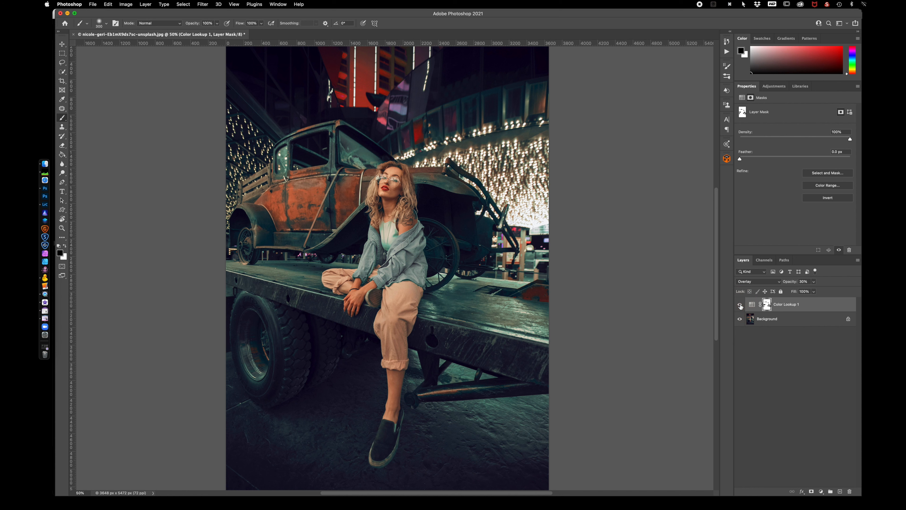
click(739, 305)
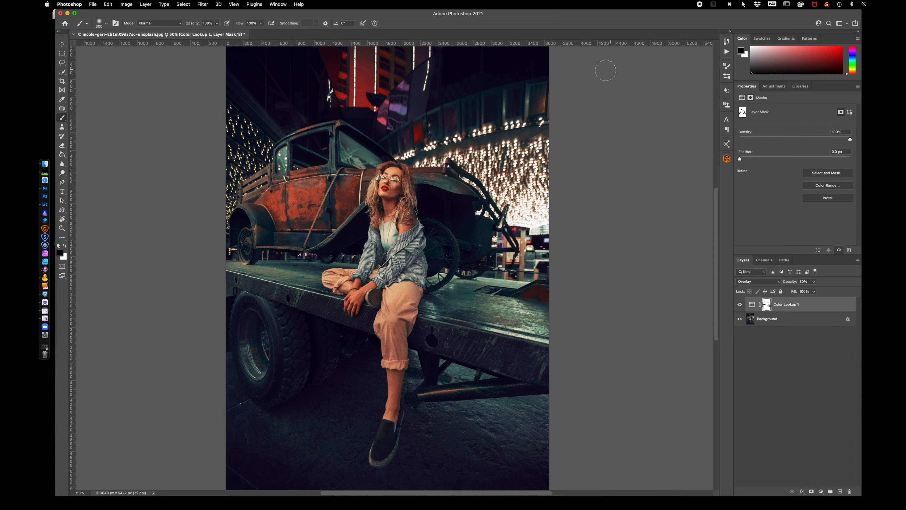
- Switch to Lightroom Classic and go to the Library grid view
click(44, 204)
key(g)
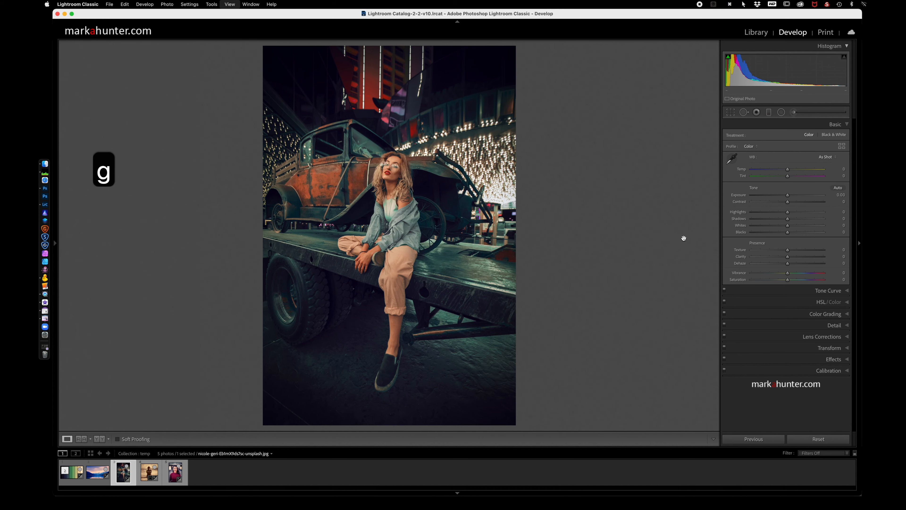